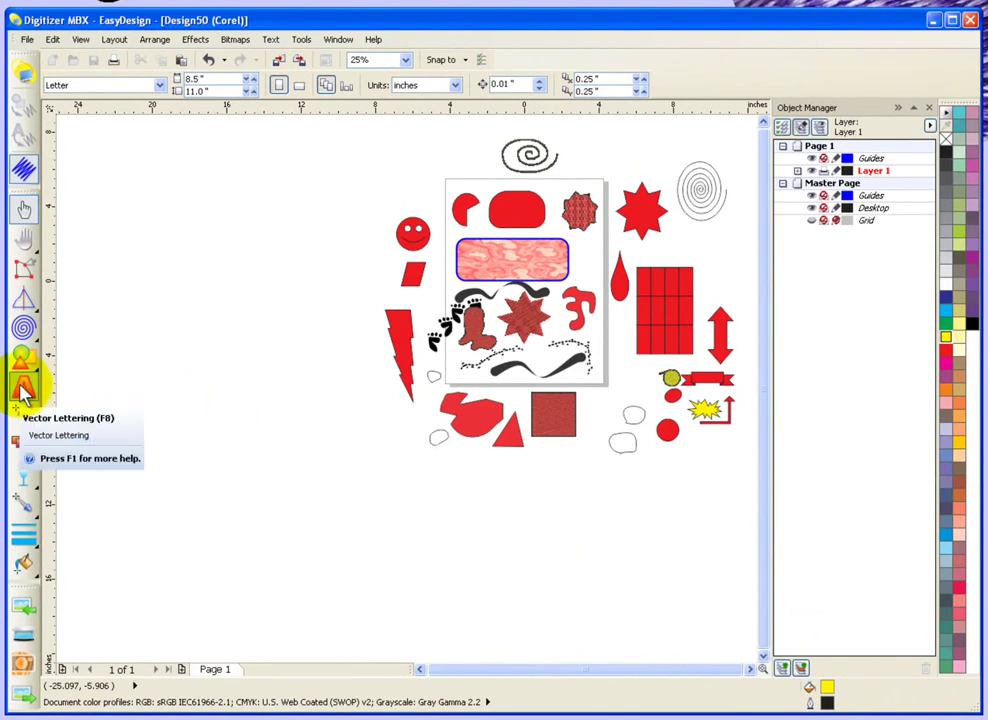
Activate the Vector Lettering tool with Freehand521 BT at 24 pt
{"action": "left_click", "coordinate": [24, 390]}
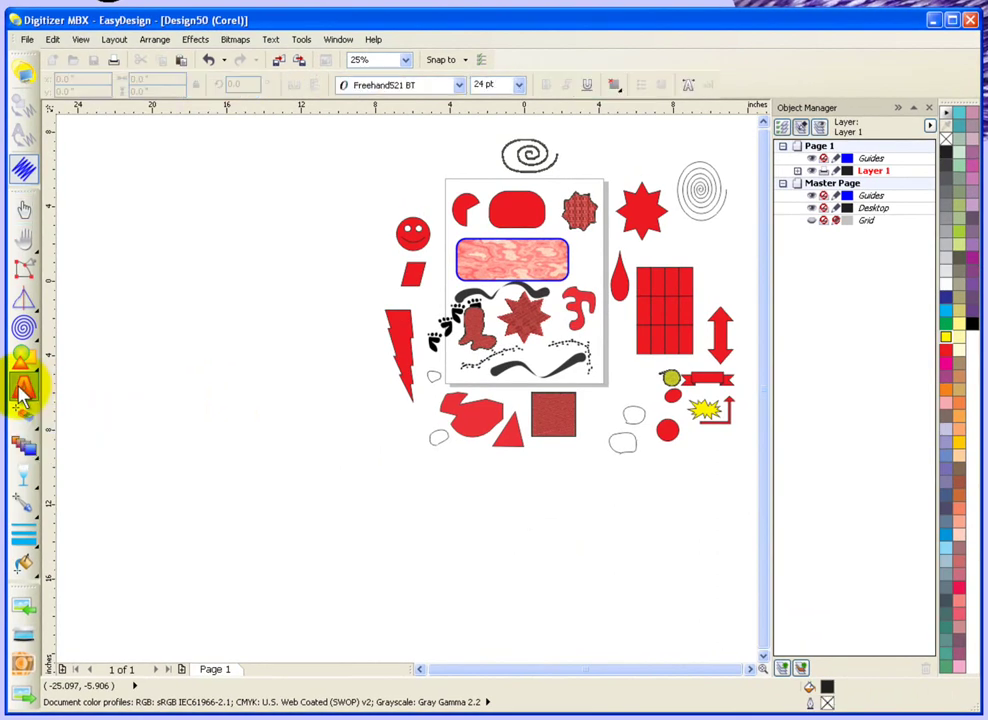
Type 'Trevor' in Freehand521 BT script below the red shapes, zoomed to 100%
{"action": "left_click", "coordinate": [428, 492]}
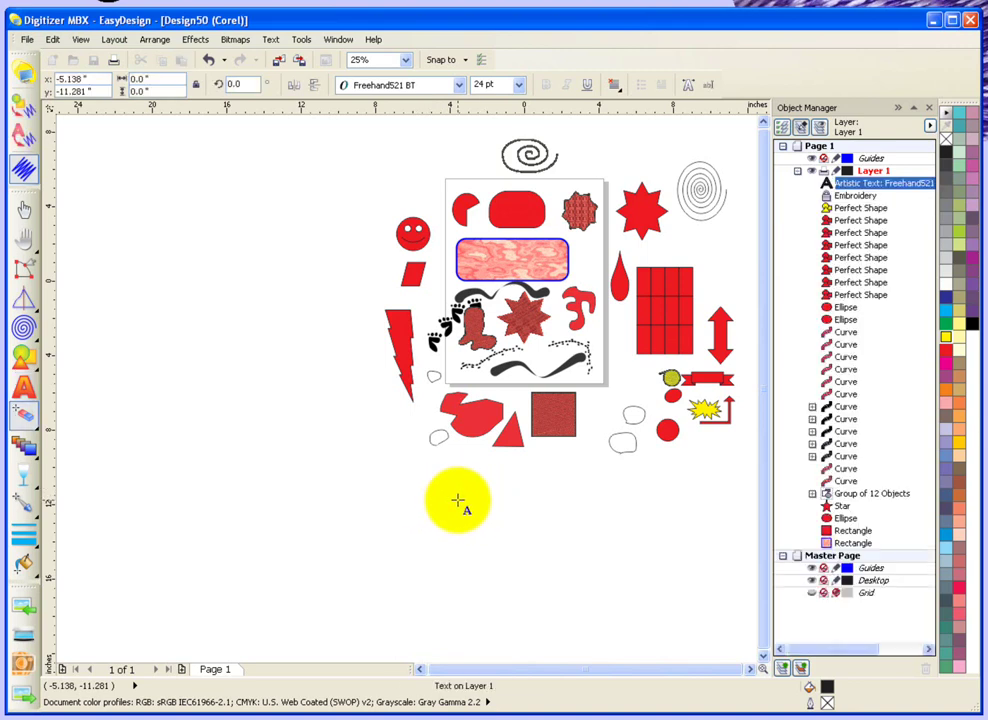
{"action": "scroll", "coordinate": [457, 500], "scroll_direction": "up", "scroll_amount": 1}
{"action": "scroll", "coordinate": [457, 500], "scroll_direction": "up", "scroll_amount": 1}
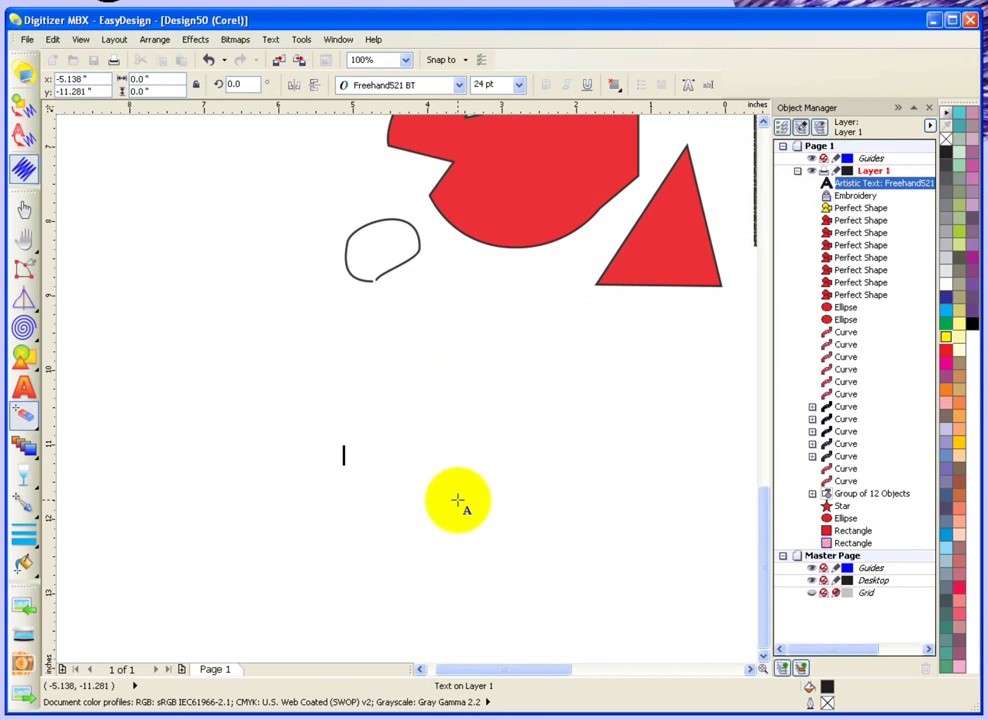
{"action": "type", "text": "Jrevo"}
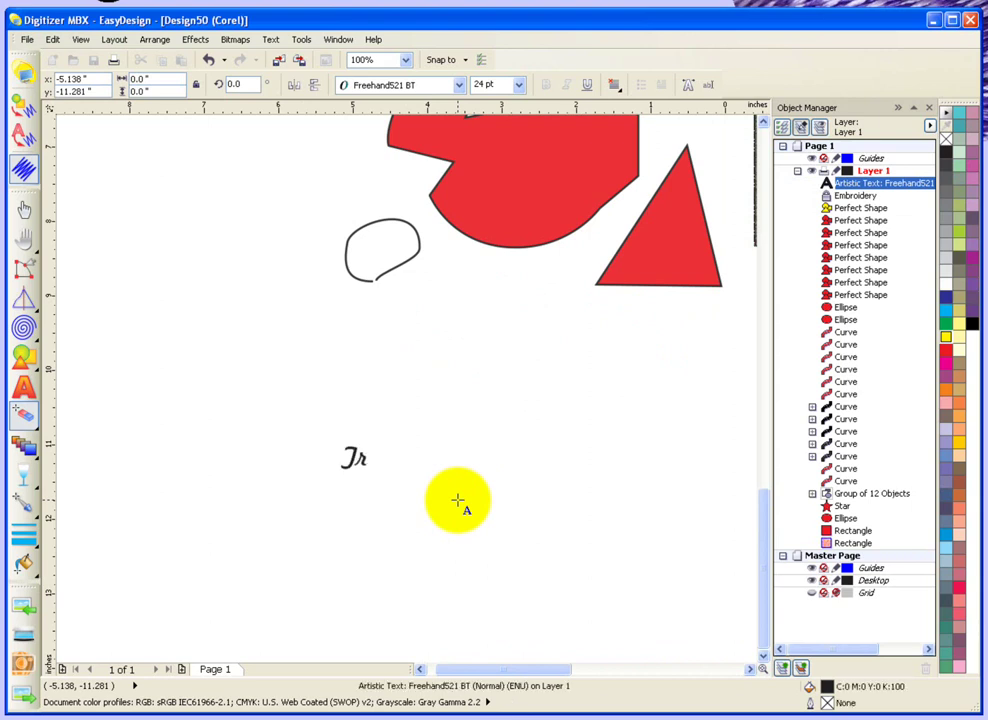
{"action": "key", "text": "BackSpace"}
{"action": "type", "text": "vor"}
{"action": "key", "text": "Escape"}
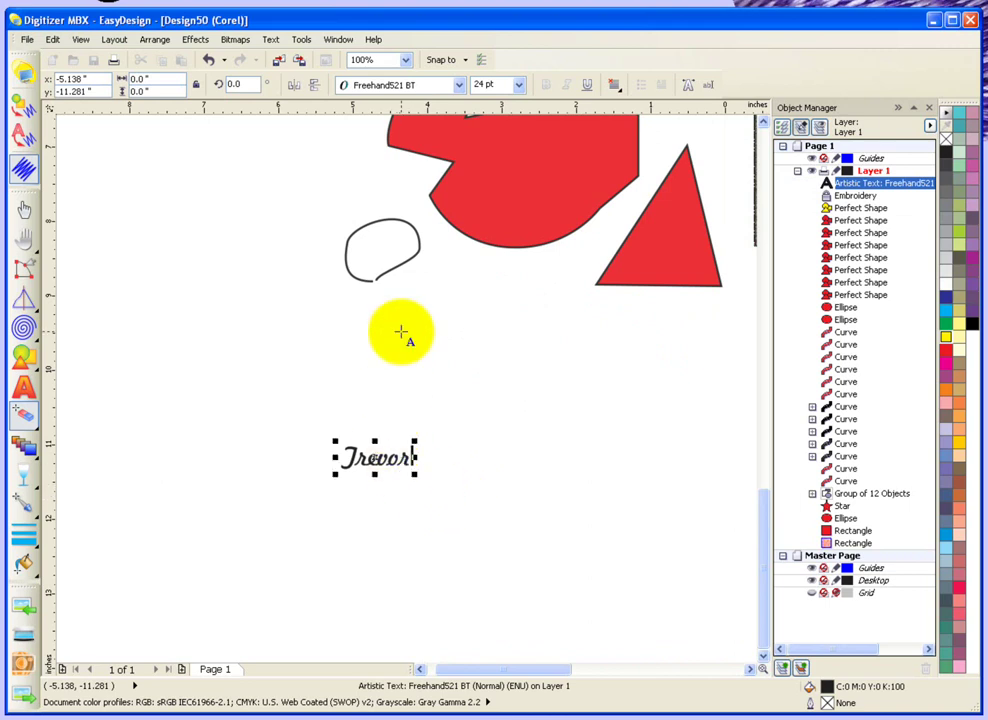
Change the Trevor lettering's font from Freehand521 BT to Clarendon BT Bold
{"action": "left_click", "coordinate": [460, 90]}
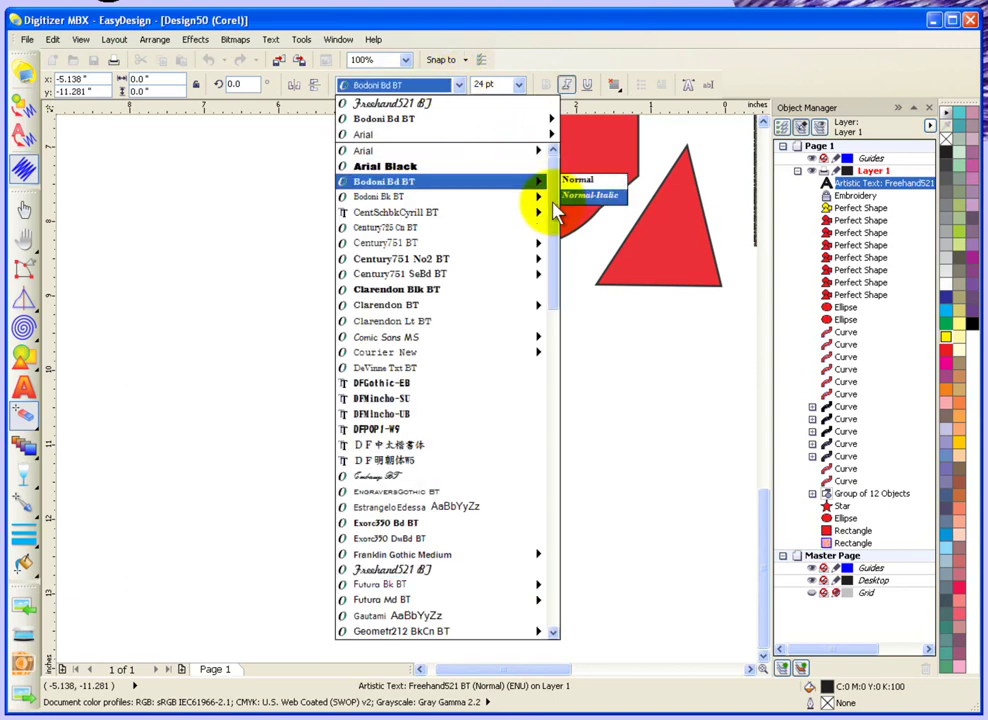
{"action": "mouse_move", "coordinate": [550, 210]}
{"action": "left_mouse_down"}
{"action": "mouse_move", "coordinate": [551, 448]}
{"action": "mouse_move", "coordinate": [540, 298]}
{"action": "mouse_move", "coordinate": [549, 203]}
{"action": "left_mouse_up"}
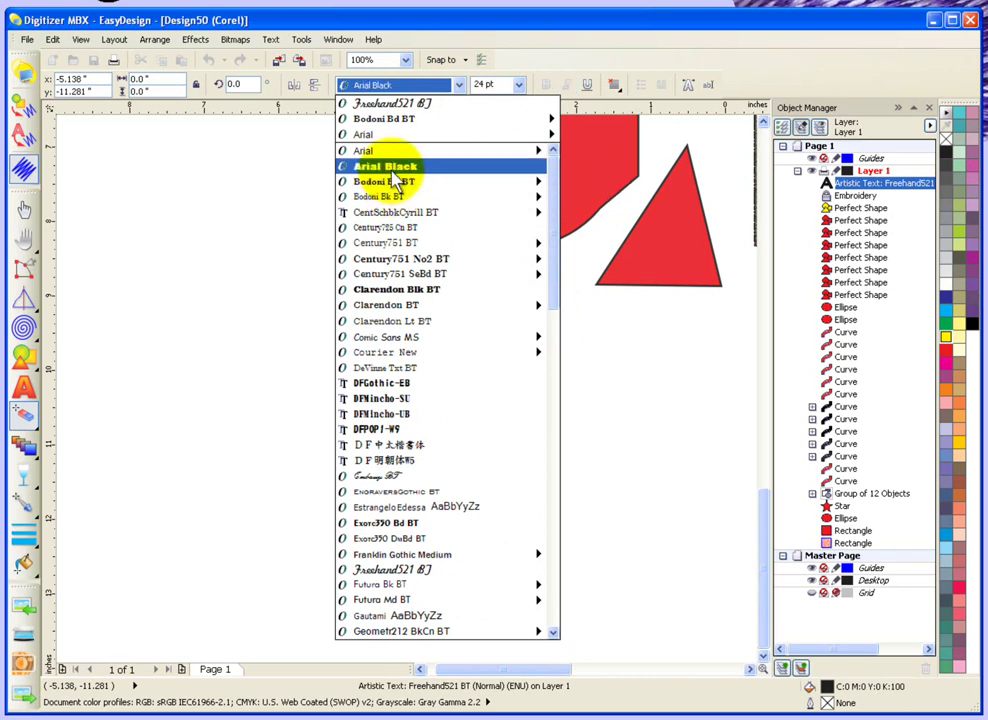
{"action": "mouse_move", "coordinate": [393, 204]}
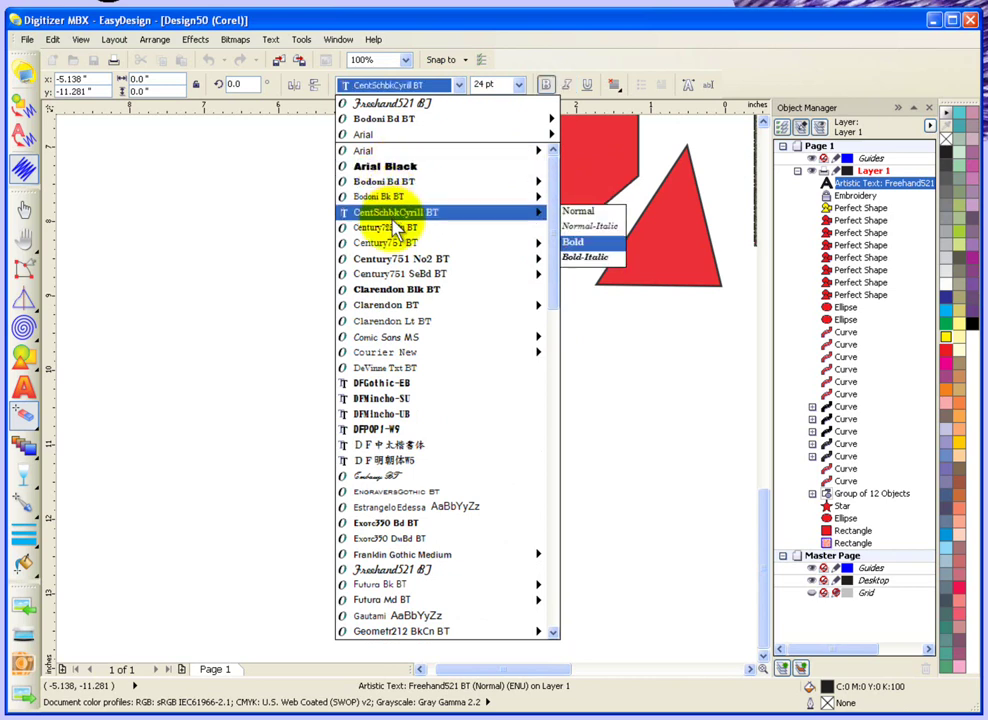
{"action": "mouse_move", "coordinate": [394, 245]}
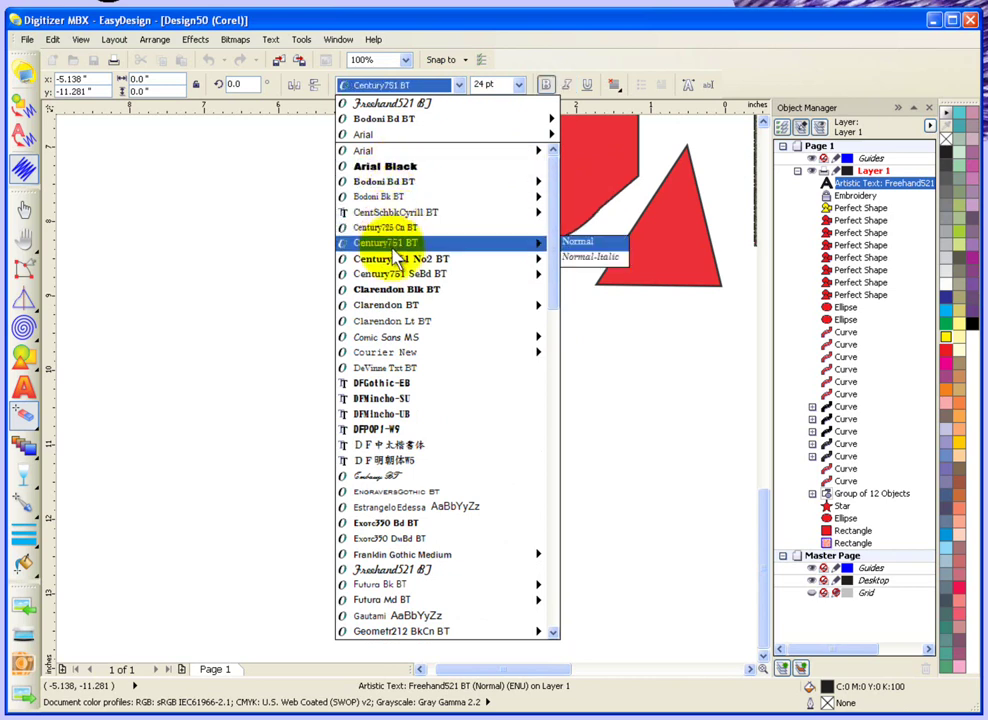
{"action": "left_click", "coordinate": [397, 306]}
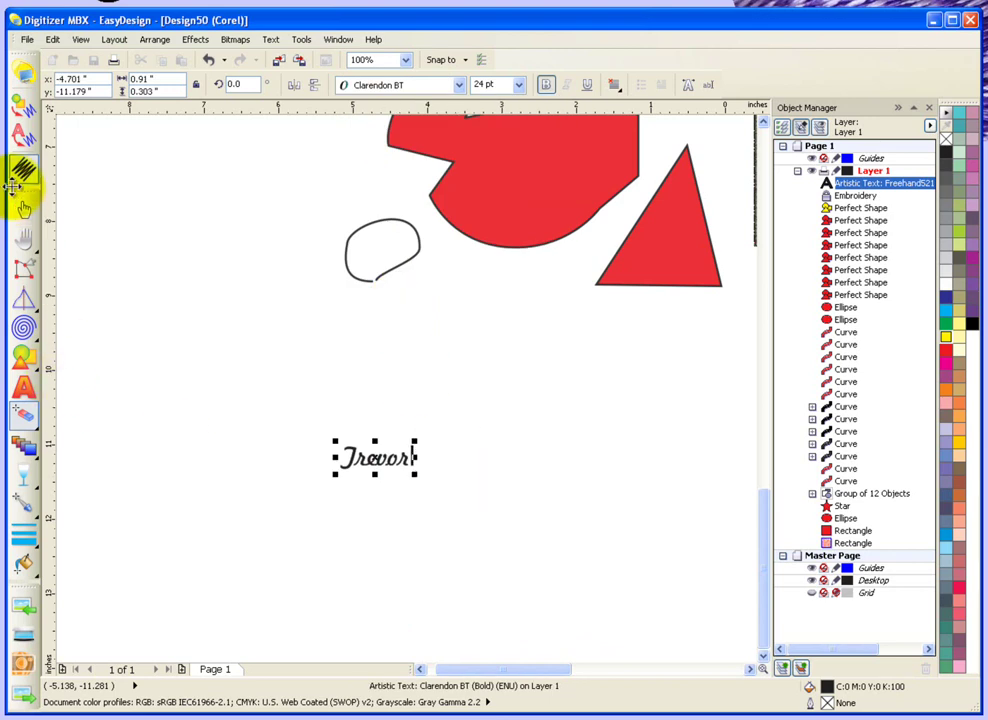
Undo the font change, enlarge Trevor to about 114.86 pt and move it up
{"action": "key", "text": "ctrl+z"}
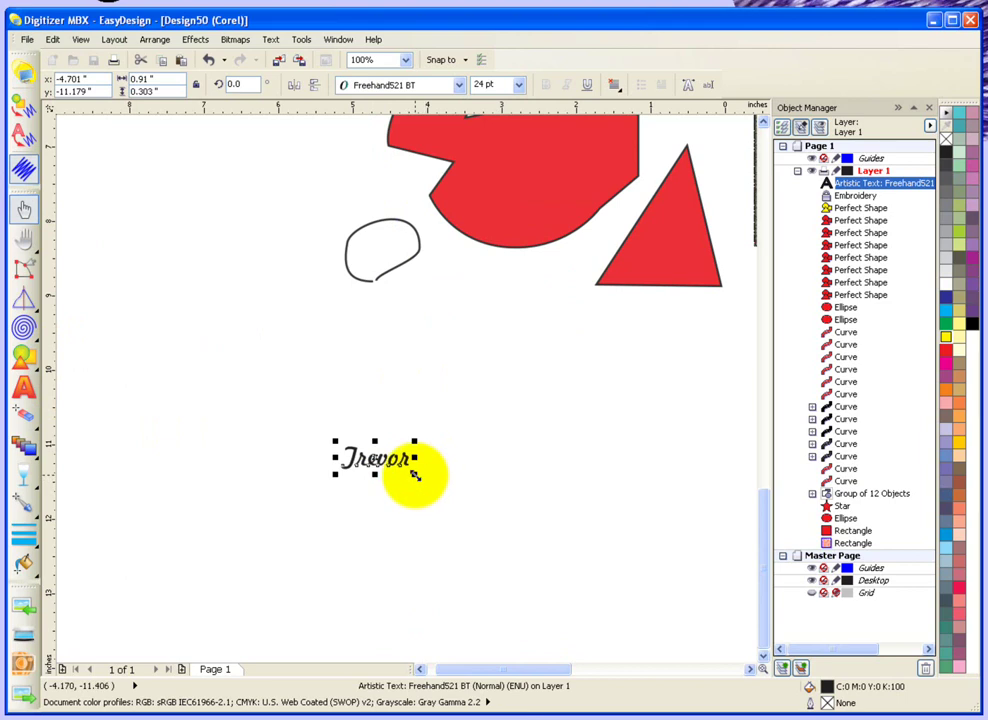
{"action": "left_click_drag", "start_coordinate": [415, 476], "coordinate": [628, 573]}
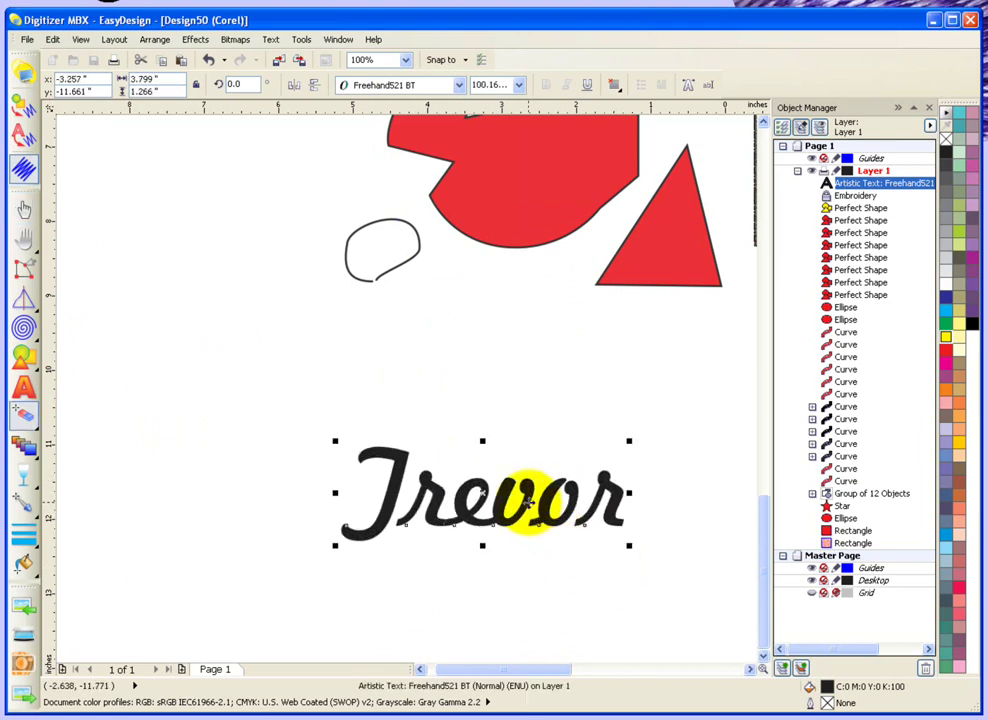
{"action": "left_click_drag", "start_coordinate": [529, 502], "coordinate": [472, 419]}
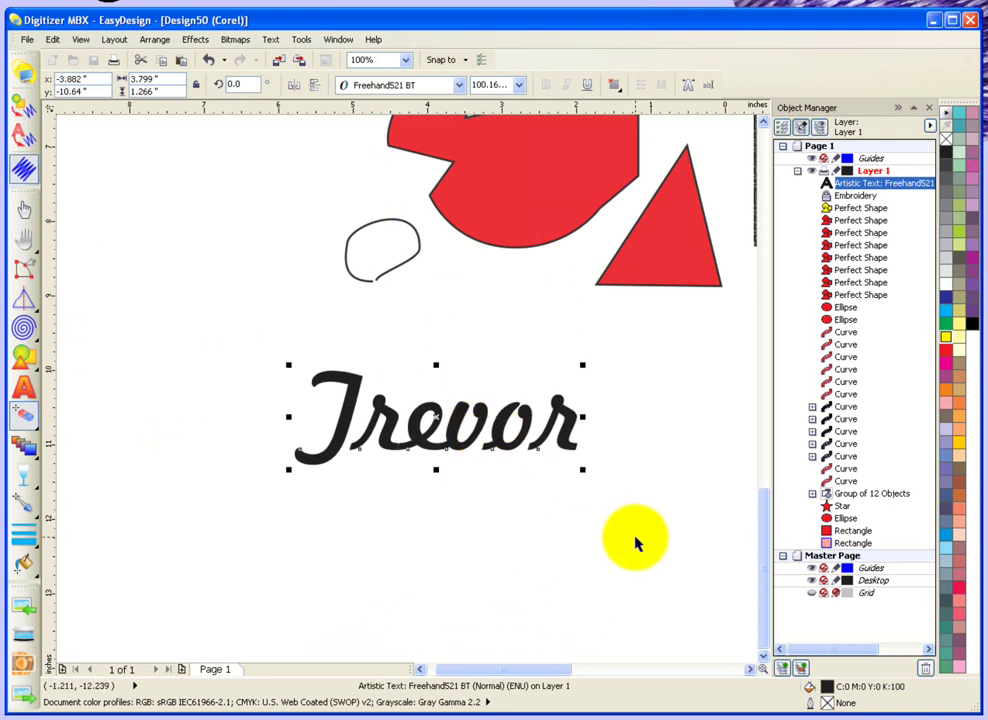
{"action": "left_click_drag", "start_coordinate": [581, 469], "coordinate": [624, 483]}
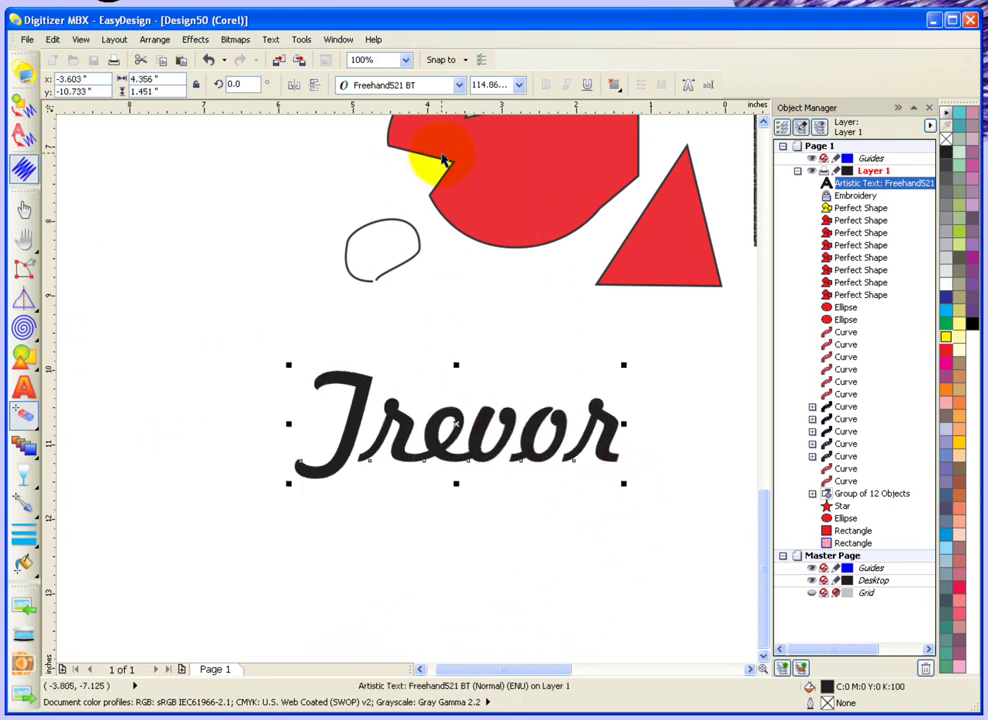
{"action": "left_click", "coordinate": [26, 141]}
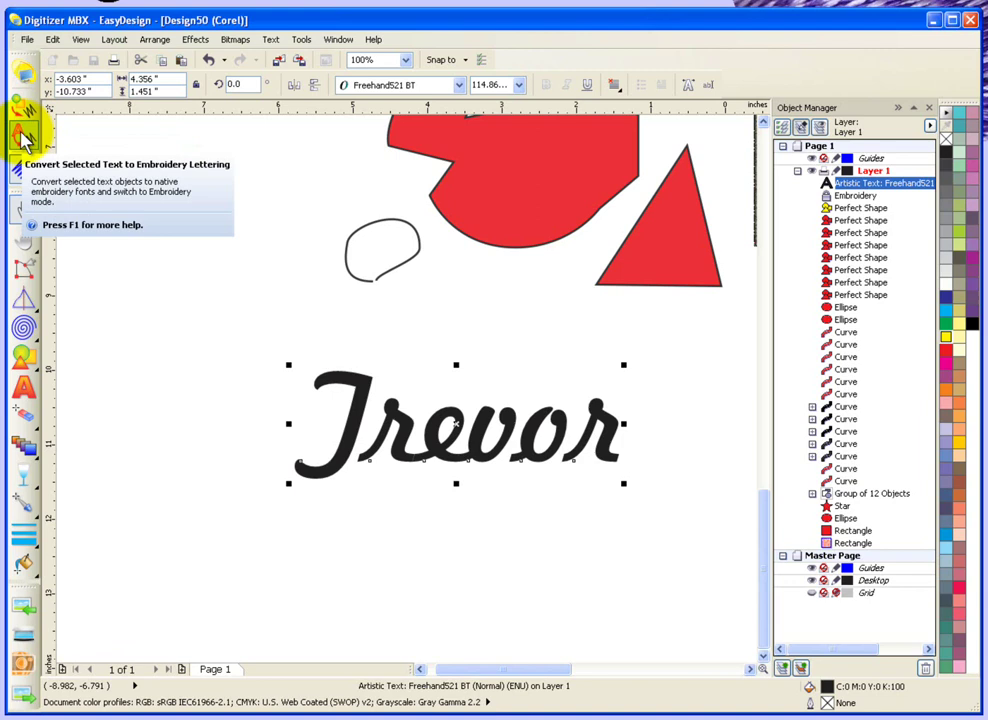
{"action": "left_click", "coordinate": [24, 138]}
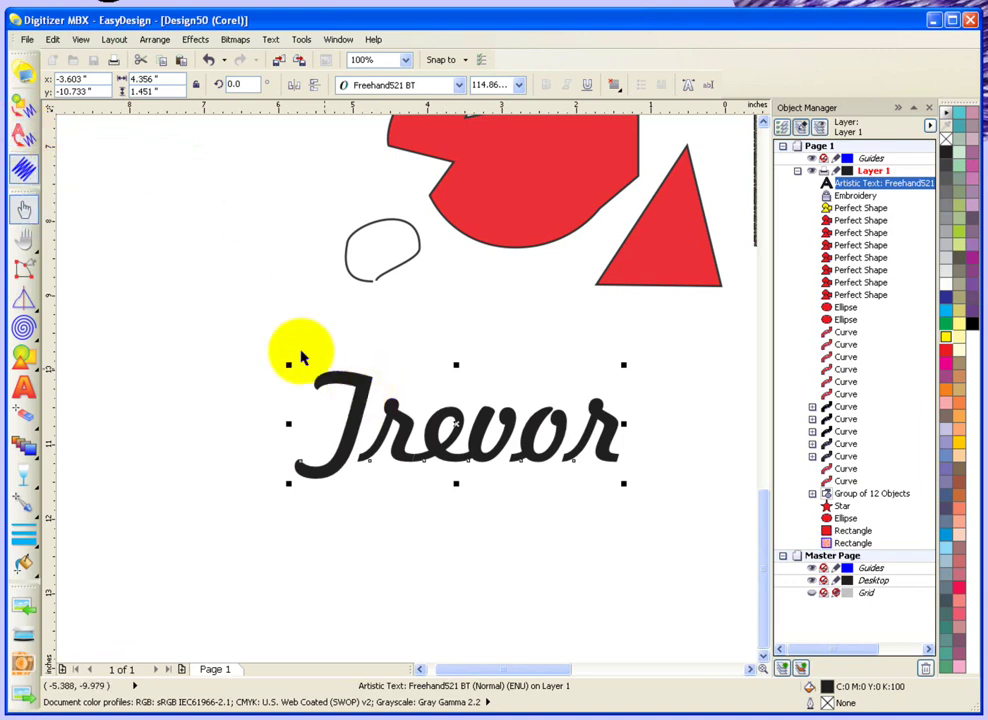
Convert Trevor to embroidery lettering and locate its 2983-stitch entry in Resequence
{"action": "left_click", "coordinate": [24, 140]}
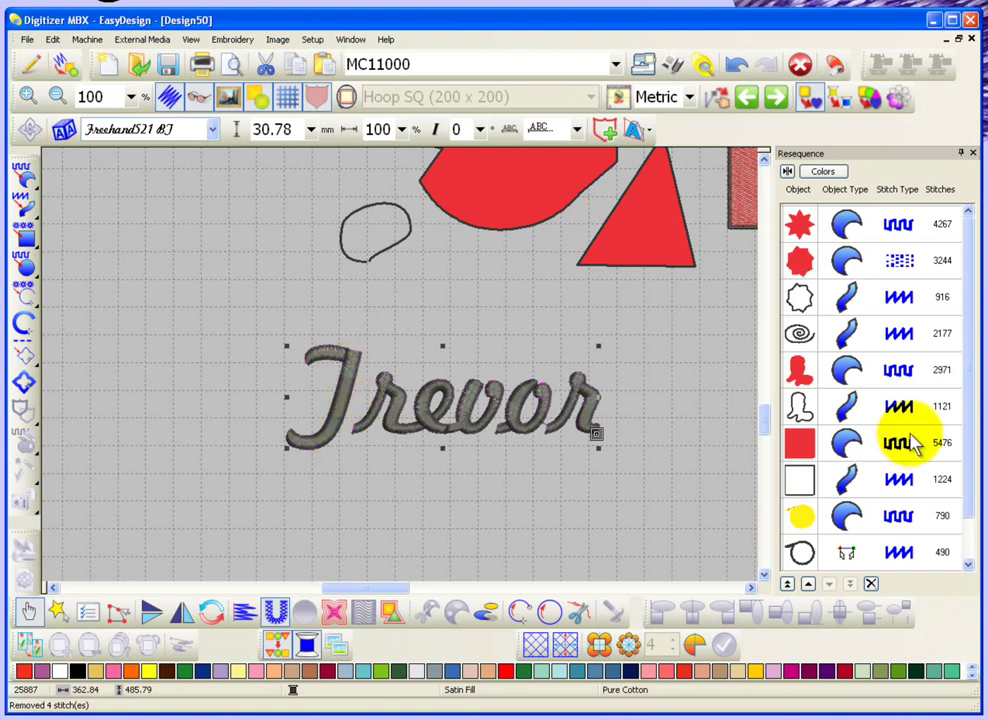
{"action": "scroll", "coordinate": [970, 325], "scroll_direction": "down", "scroll_amount": 1}
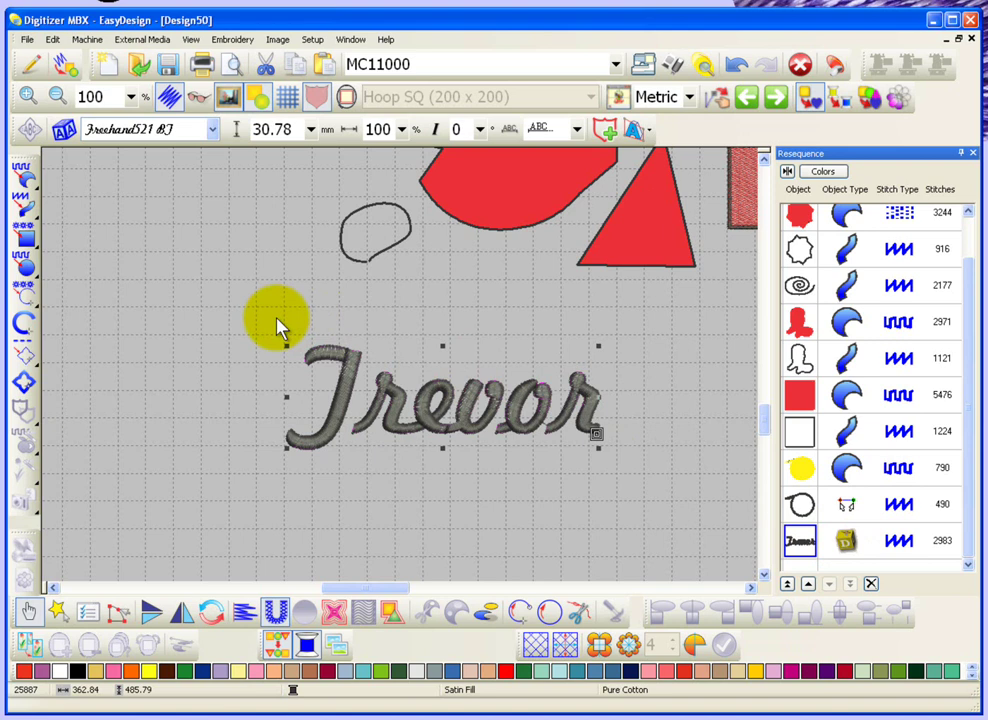
Show Trevor's reshape points, zoom in, and shift the T and v control points left
{"action": "left_click", "coordinate": [26, 610]}
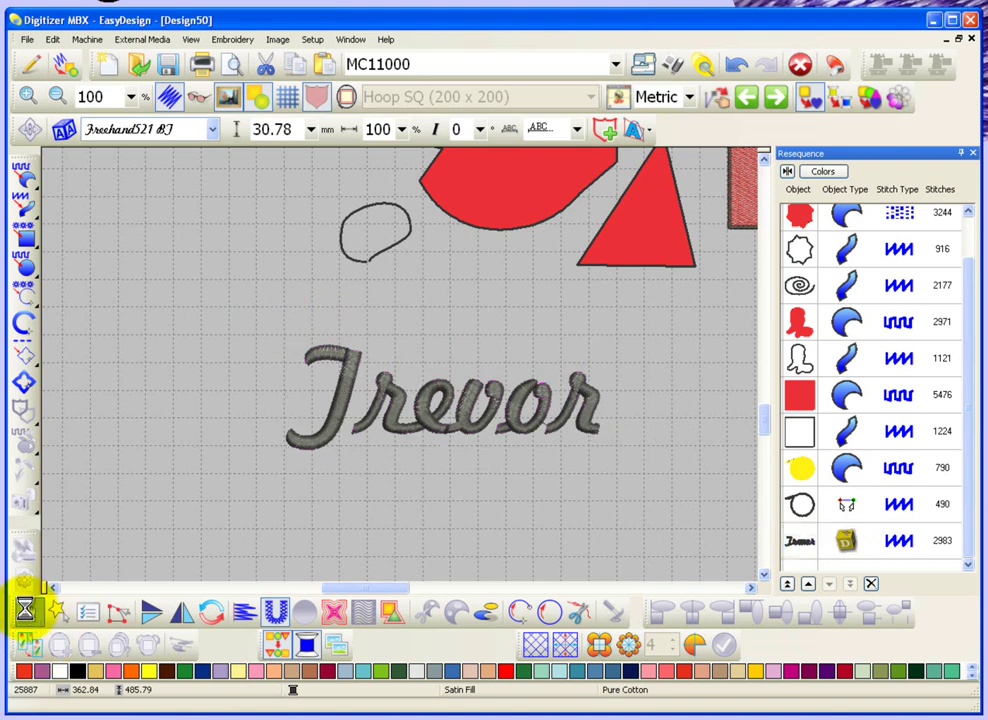
{"action": "left_click", "coordinate": [117, 611]}
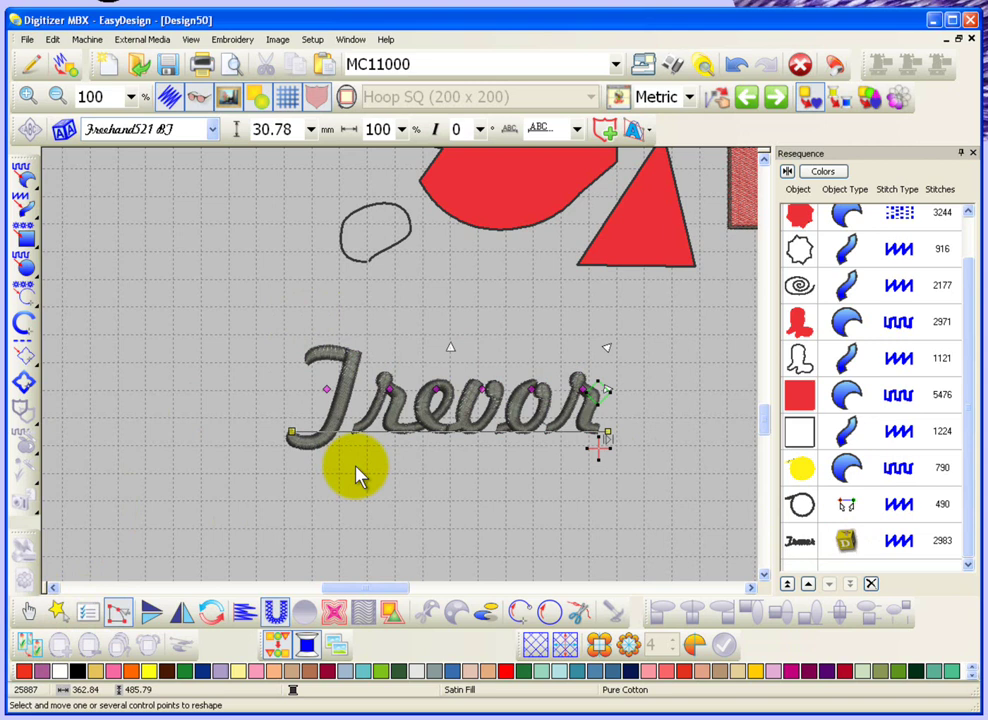
{"action": "key", "text": "z"}
{"action": "left_click_drag", "start_coordinate": [390, 355], "coordinate": [665, 458]}
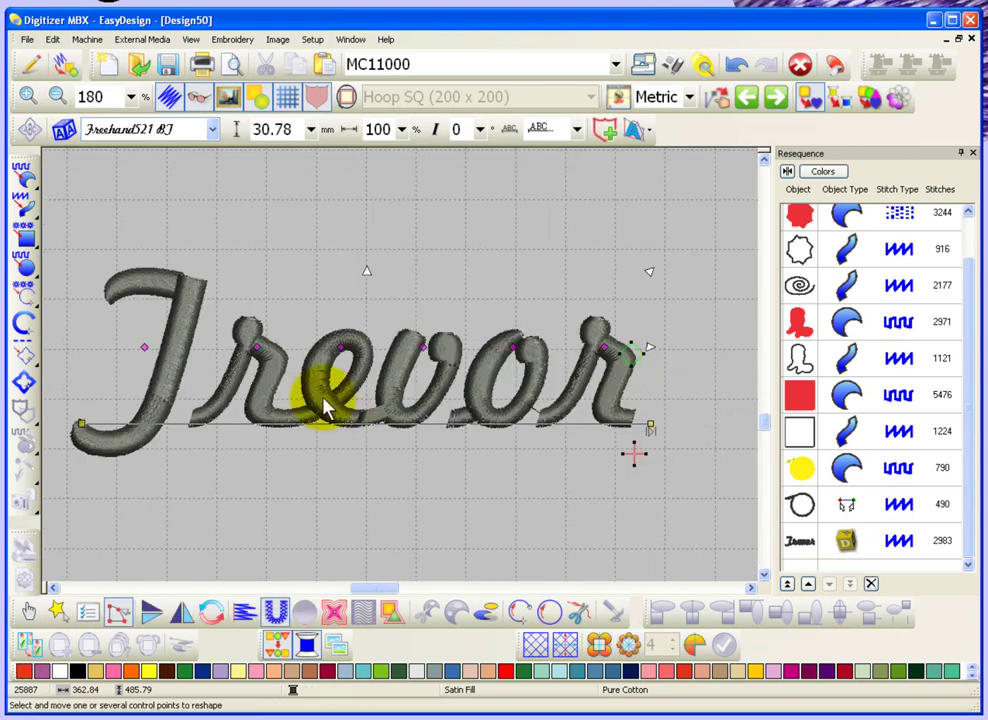
{"action": "left_click_drag", "start_coordinate": [252, 349], "coordinate": [232, 346]}
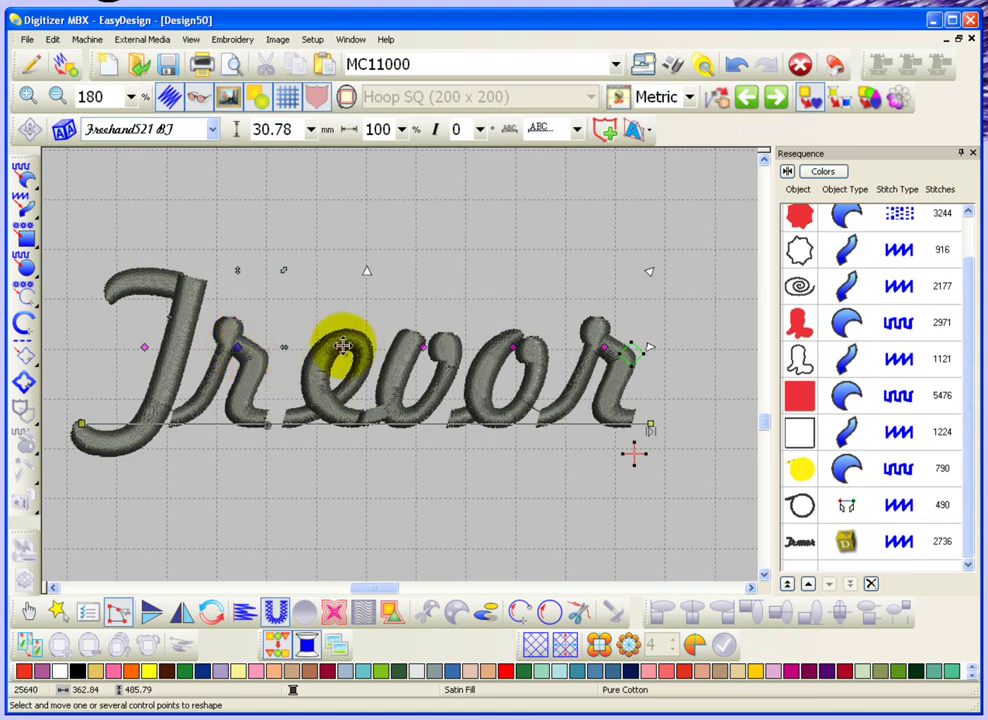
{"action": "left_click_drag", "start_coordinate": [342, 345], "coordinate": [316, 348]}
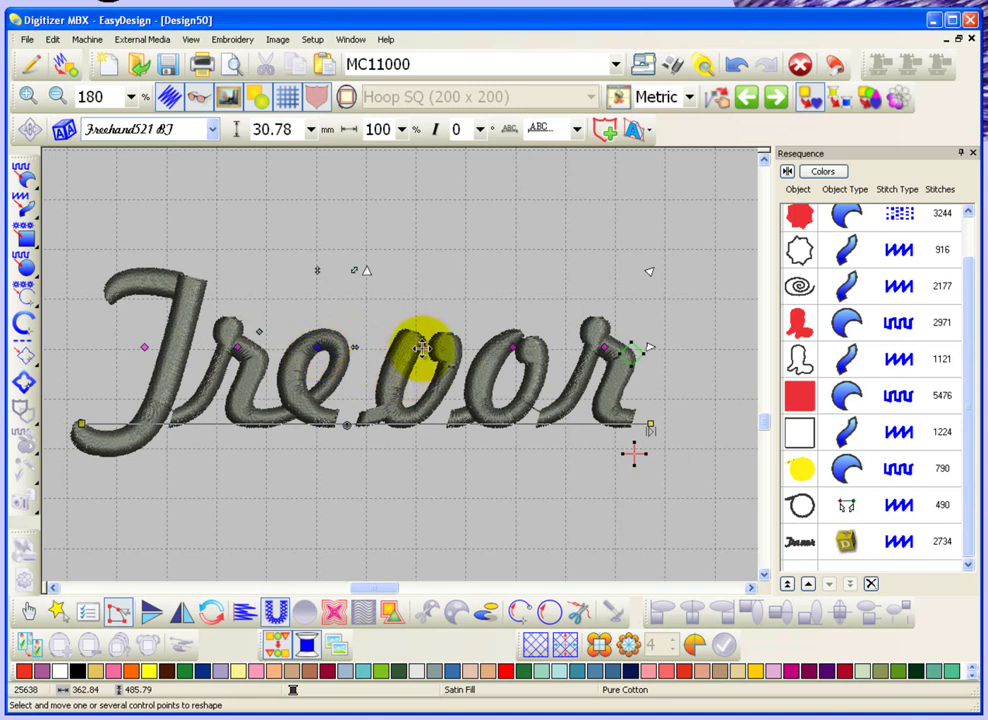
{"action": "left_click_drag", "start_coordinate": [424, 347], "coordinate": [399, 352]}
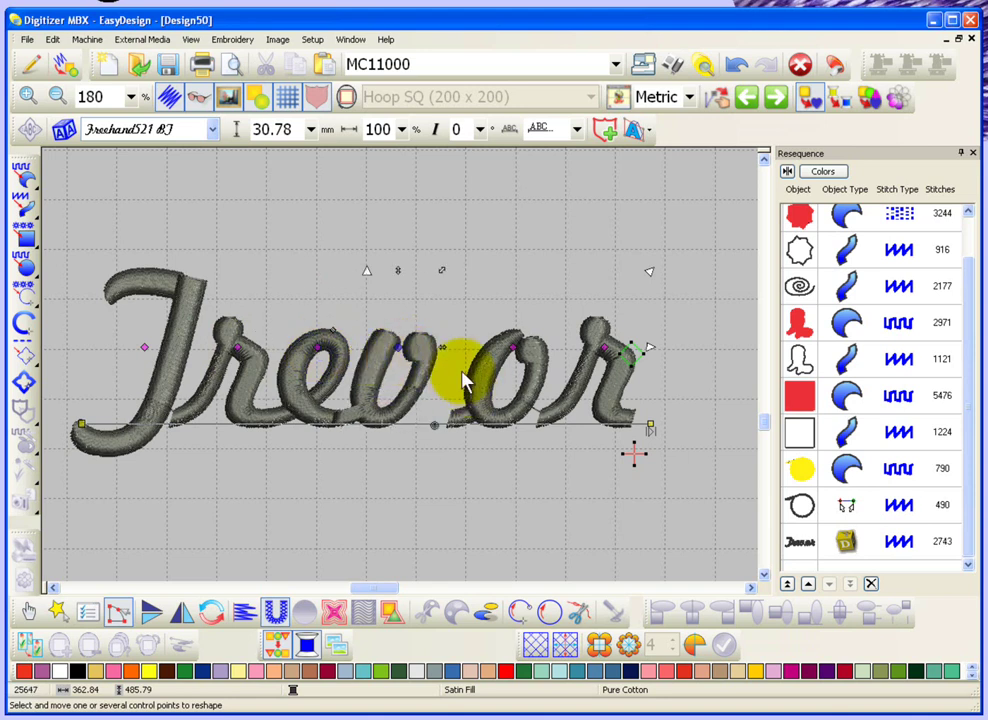
Zoom into the v–o join, pull the o's tail and curve toward the v
{"action": "key", "text": "z"}
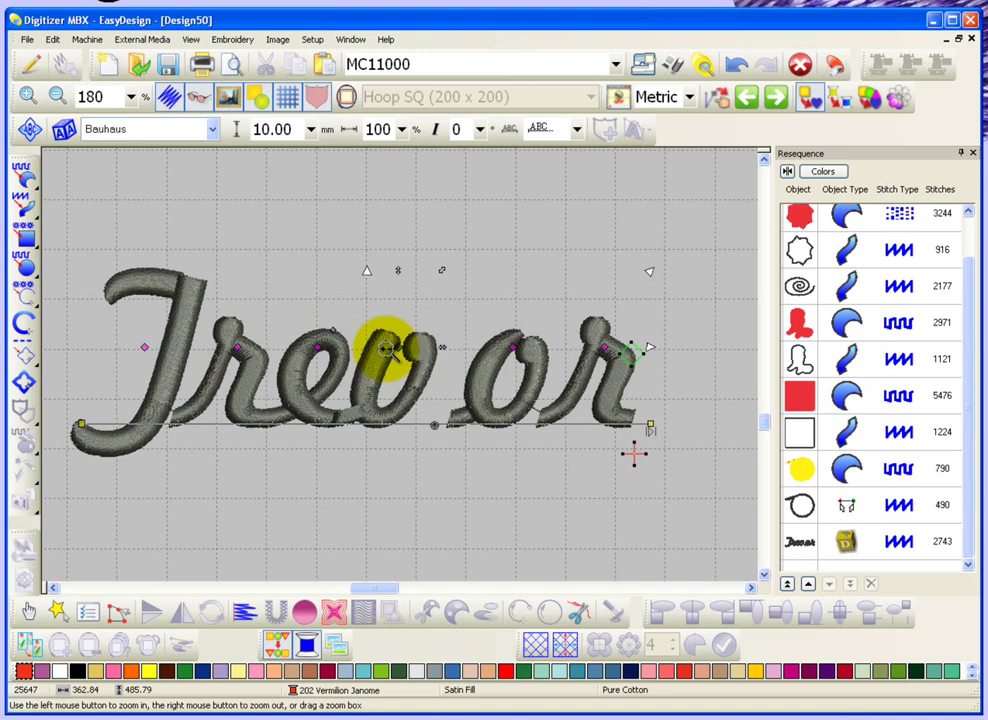
{"action": "left_click_drag", "start_coordinate": [382, 349], "coordinate": [520, 441]}
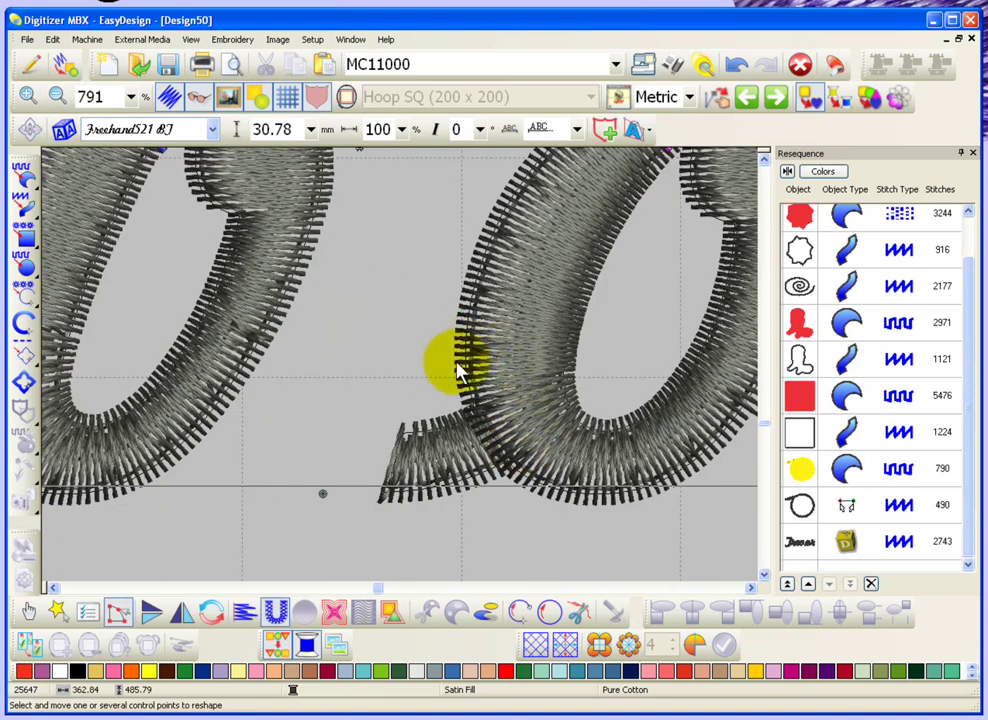
{"action": "left_click", "coordinate": [401, 430]}
{"action": "left_click_drag", "start_coordinate": [401, 430], "coordinate": [218, 421]}
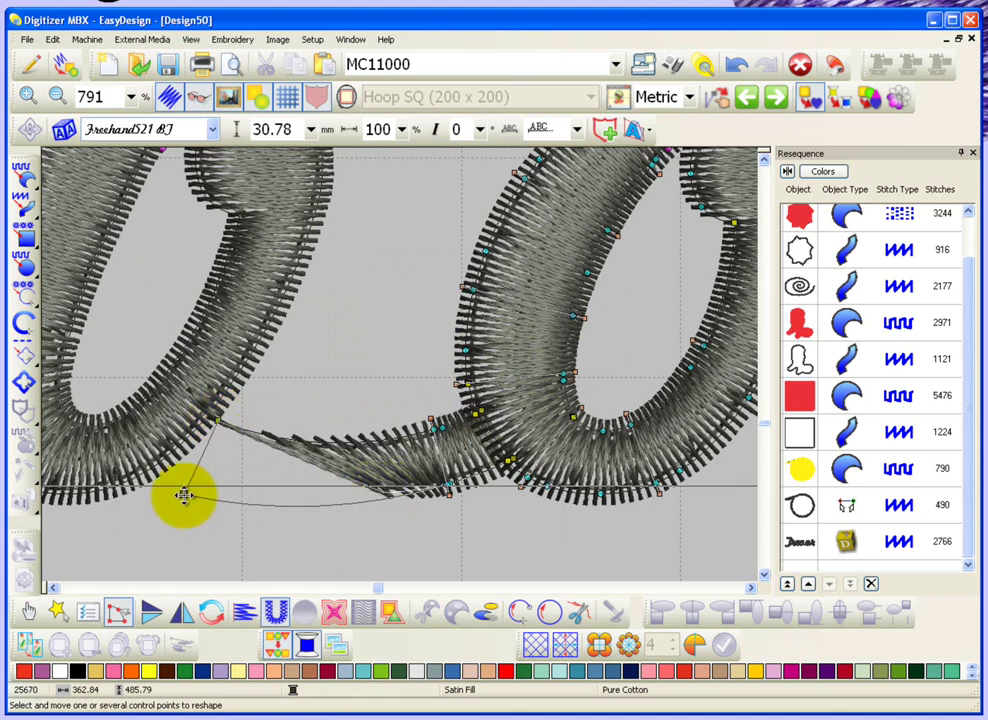
{"action": "left_click_drag", "start_coordinate": [184, 496], "coordinate": [160, 470]}
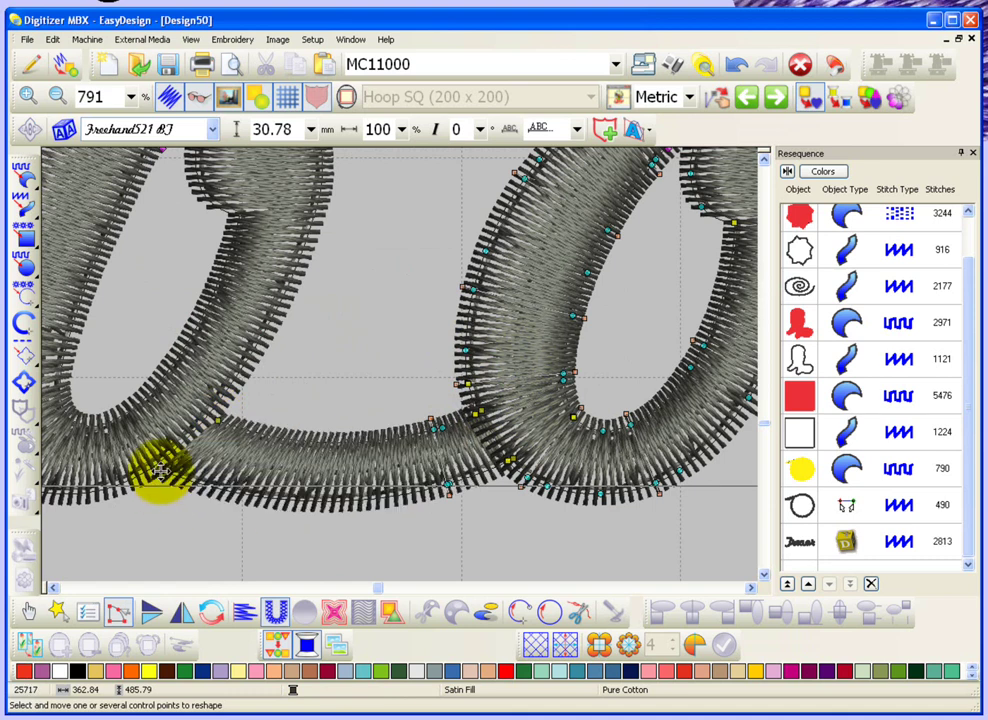
{"action": "scroll", "coordinate": [370, 514], "scroll_direction": "down", "scroll_amount": 2}
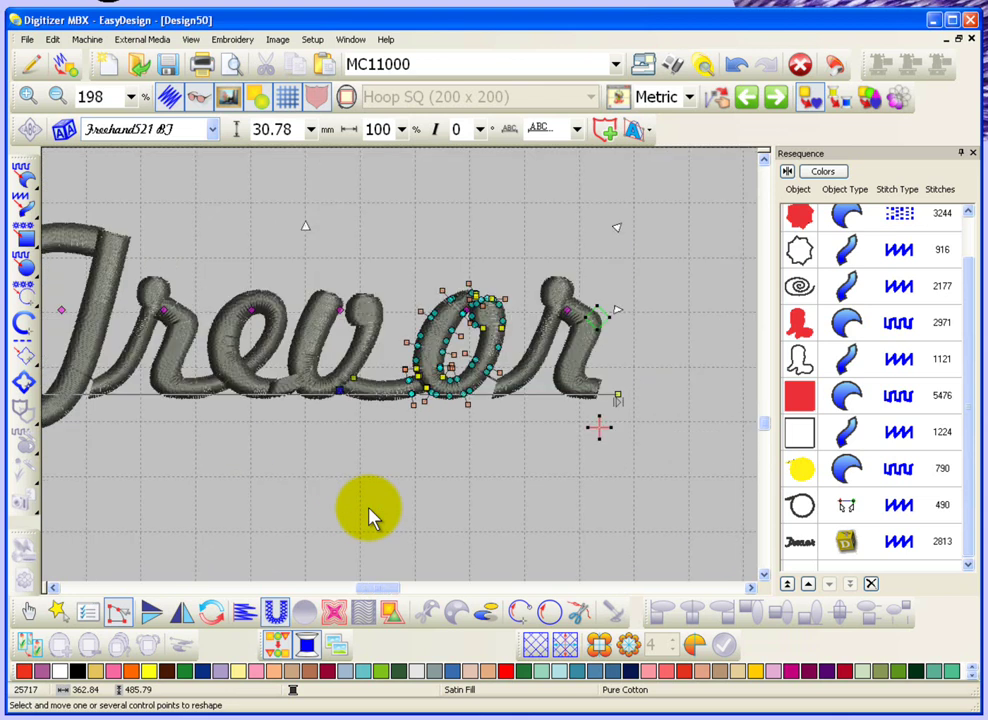
{"action": "scroll", "coordinate": [370, 514], "scroll_direction": "down", "scroll_amount": 1}
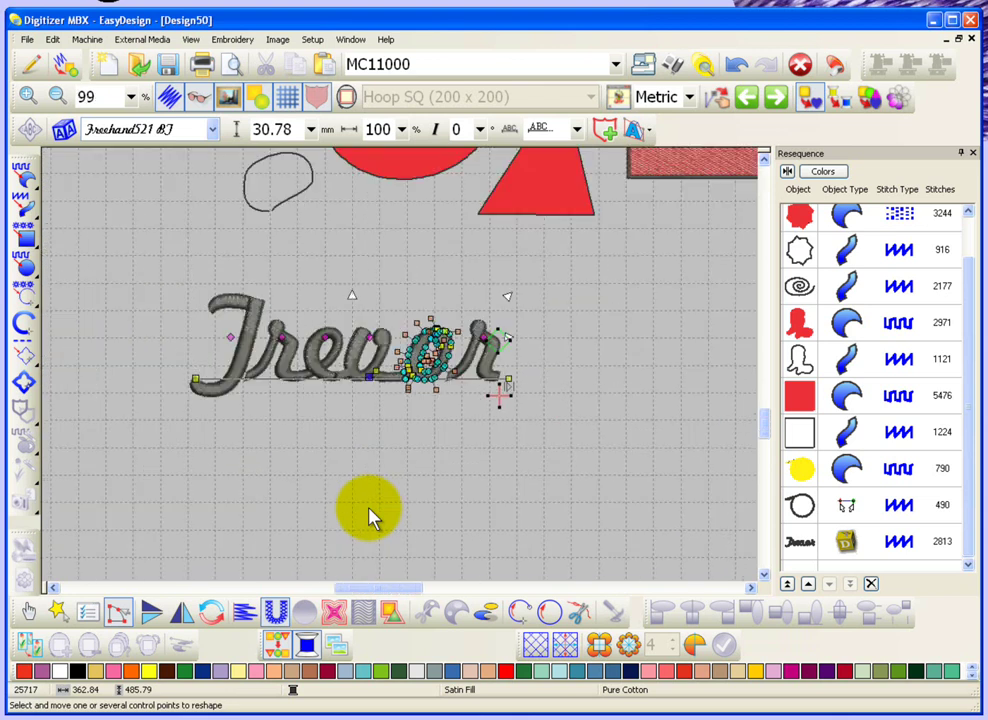
Apply a Straight envelope to the script Trevor and raise its top-right handle
{"action": "left_click", "coordinate": [28, 613]}
{"action": "left_click", "coordinate": [388, 438]}
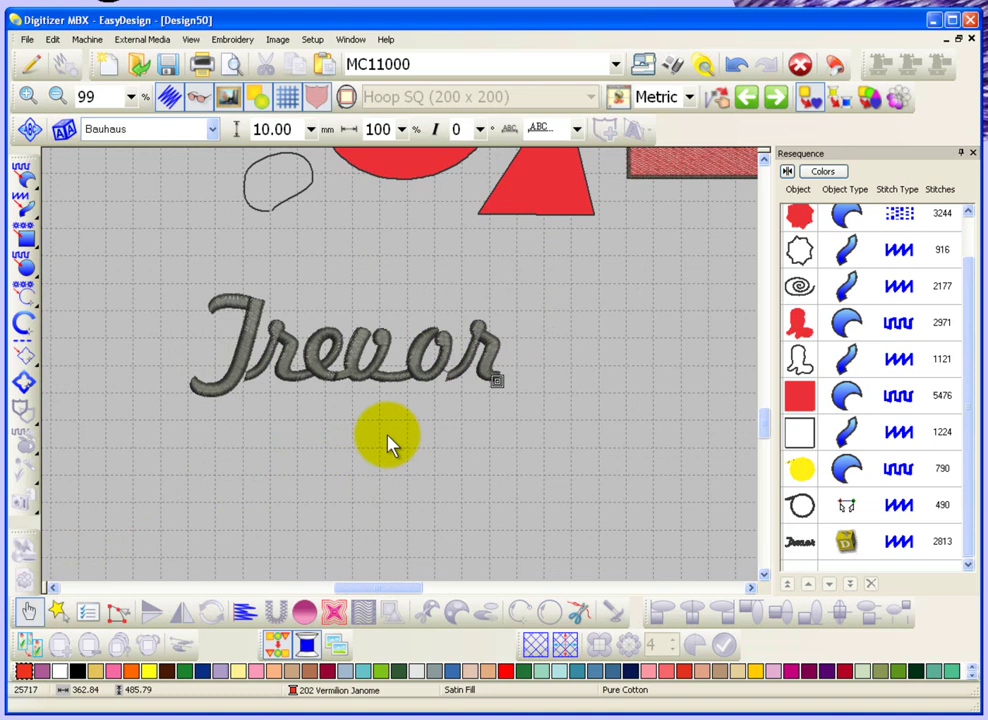
{"action": "left_click", "coordinate": [380, 354]}
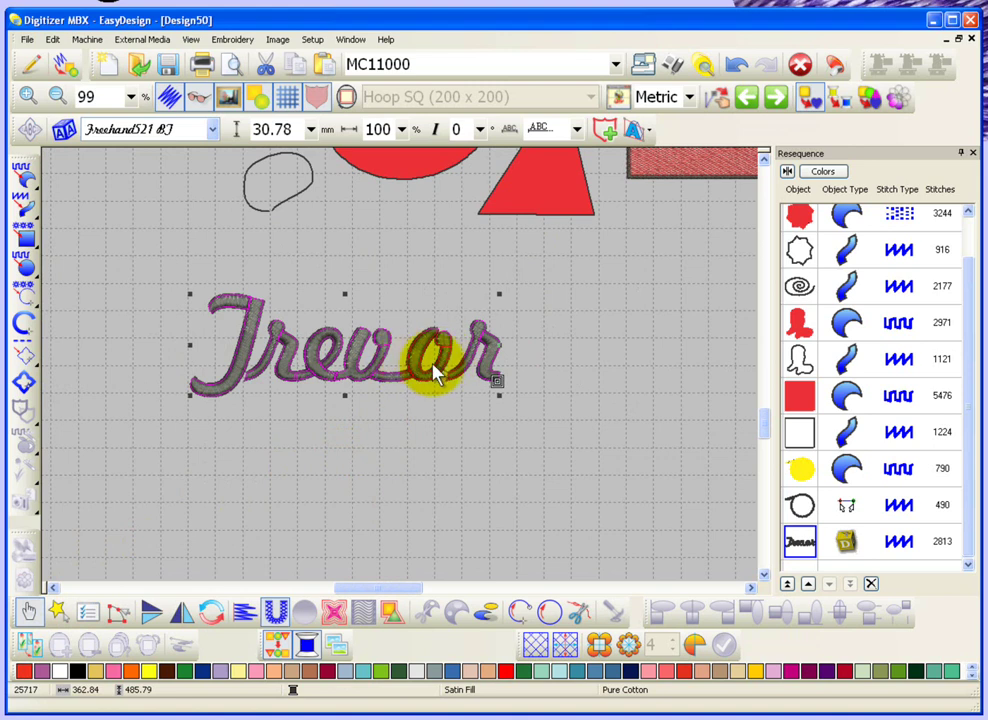
{"action": "left_click", "coordinate": [650, 132]}
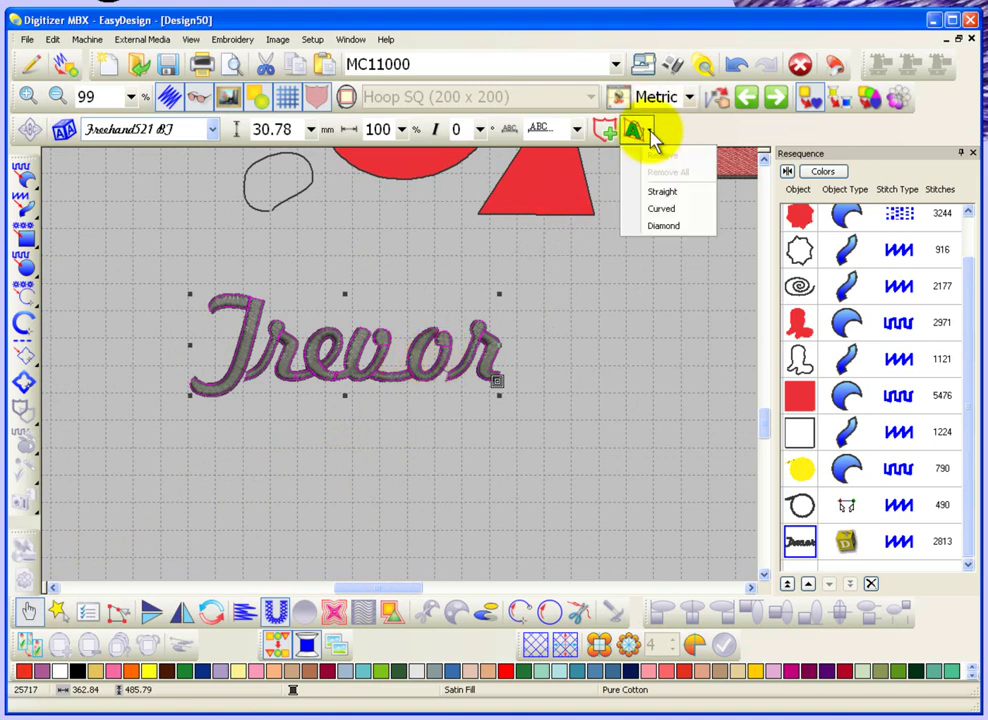
{"action": "left_click", "coordinate": [660, 191]}
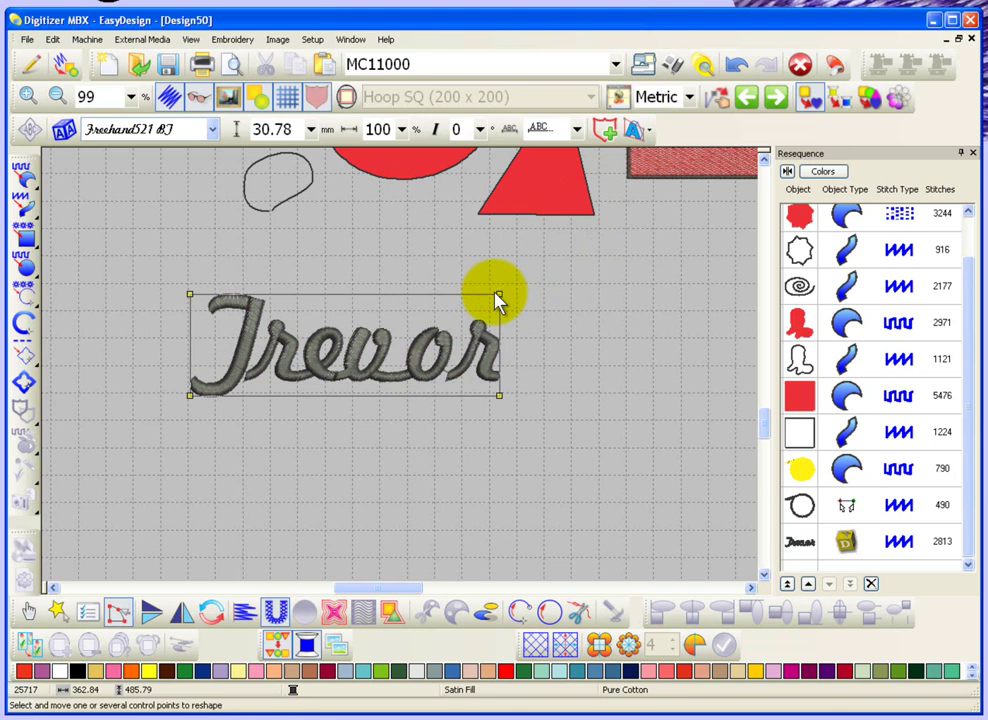
{"action": "left_click_drag", "start_coordinate": [498, 296], "coordinate": [507, 207]}
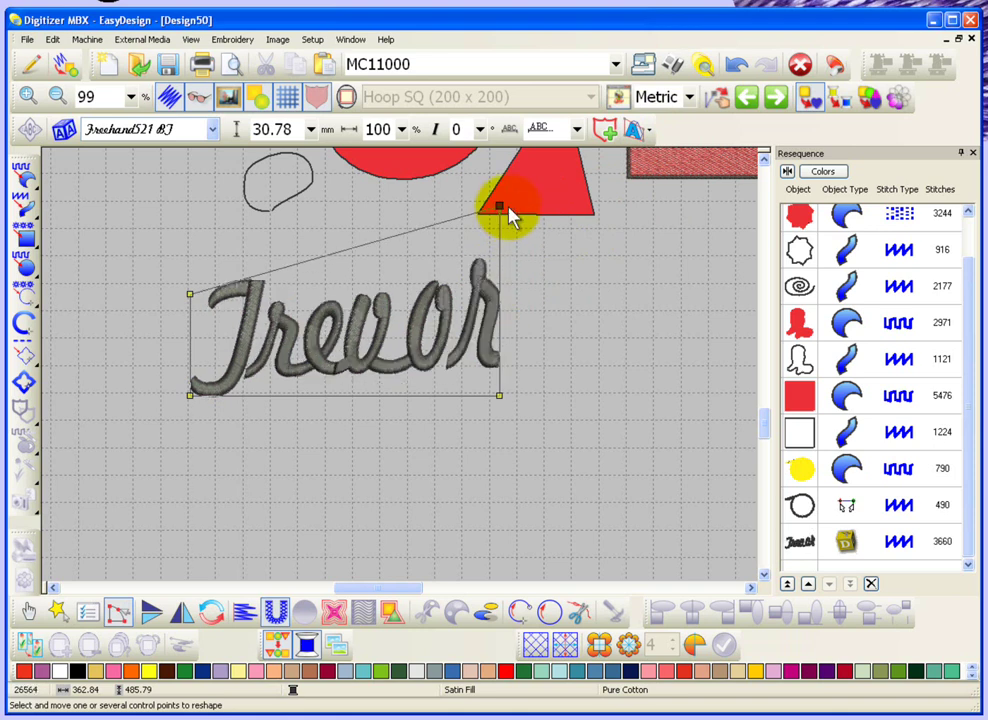
{"action": "left_click", "coordinate": [27, 617]}
Deselect the lettering and switch the workspace from Embroidery Mode to Graphics Mode
{"action": "left_click", "coordinate": [275, 523]}
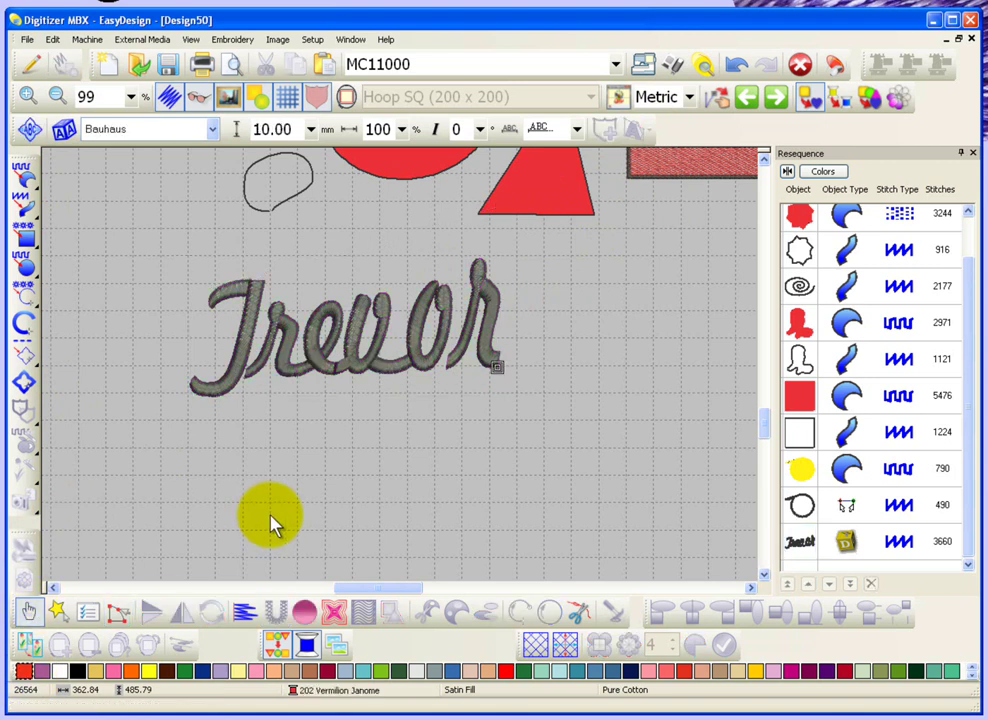
{"action": "left_click", "coordinate": [27, 62]}
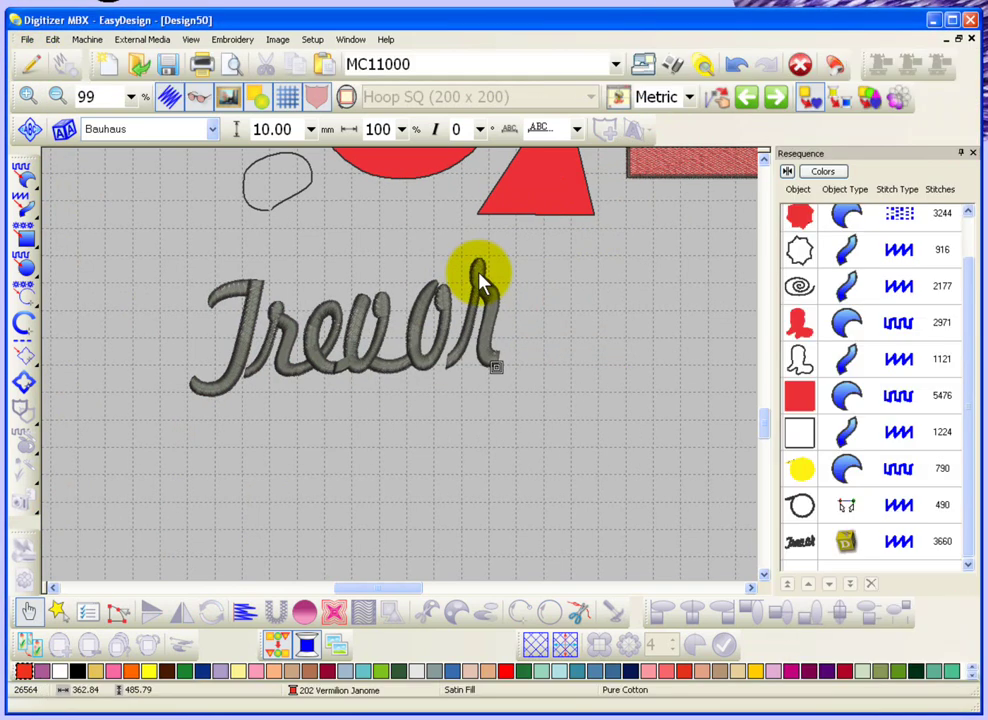
{"action": "left_click", "coordinate": [29, 62]}
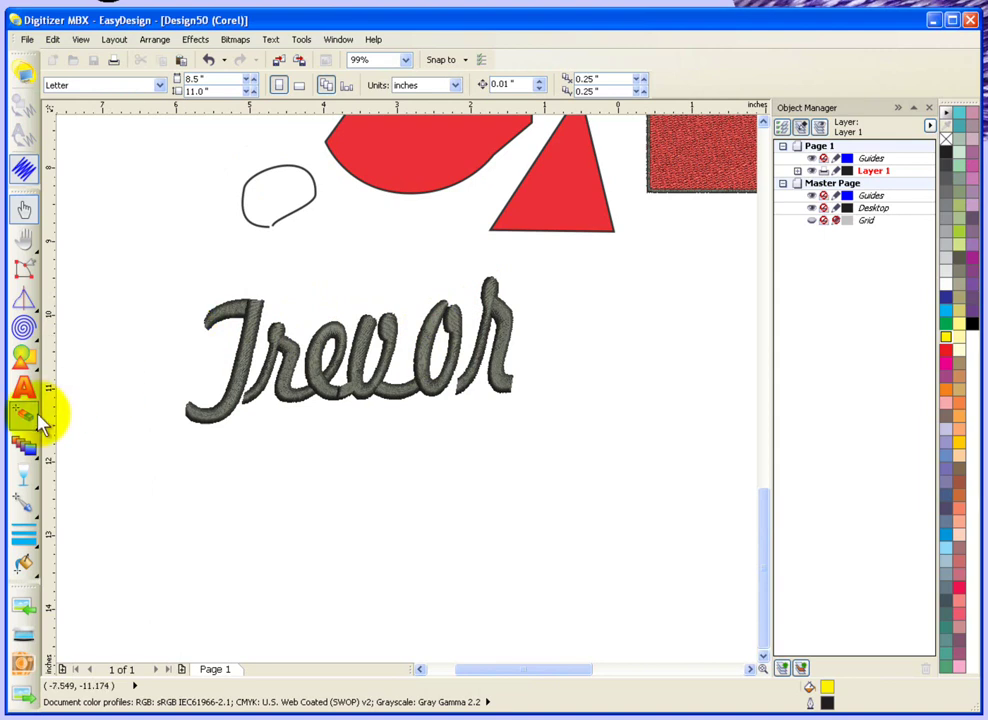
Add a Clarendon BT Bold 'Trevor' below the script, enlarge to about 95 pt, convert to embroidery
{"action": "left_click", "coordinate": [22, 388]}
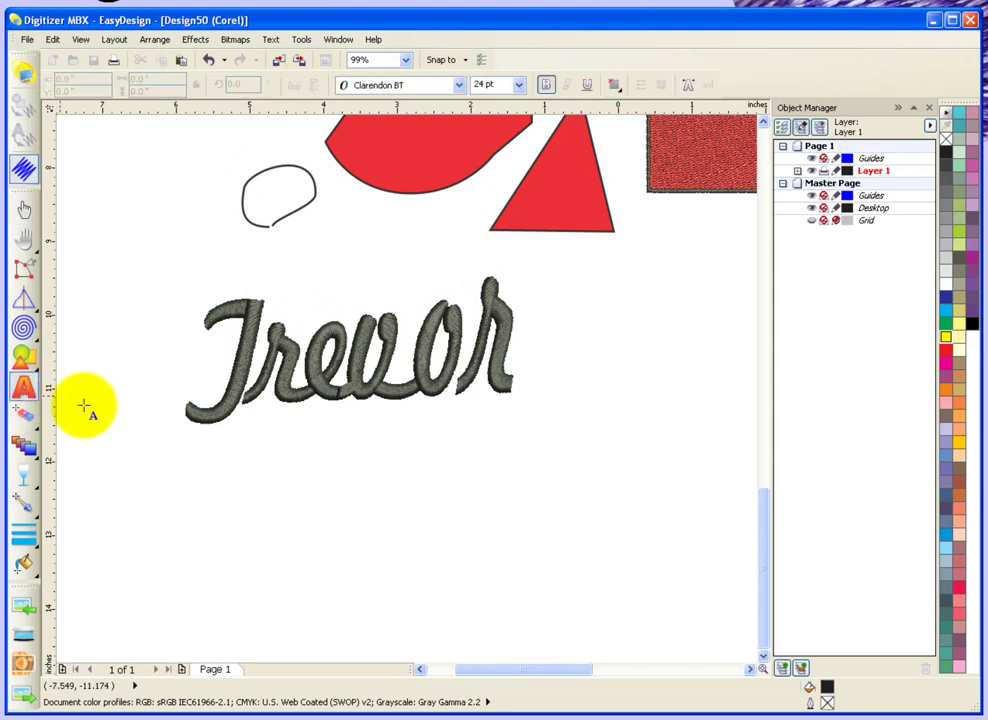
{"action": "left_click", "coordinate": [323, 505]}
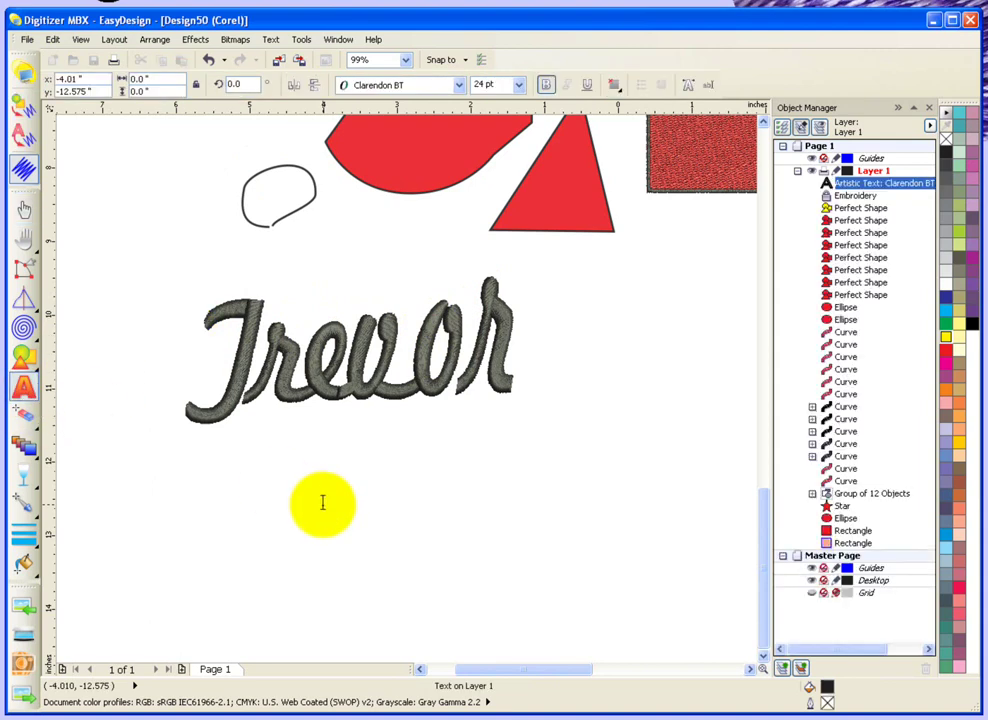
{"action": "type", "text": "Trevor"}
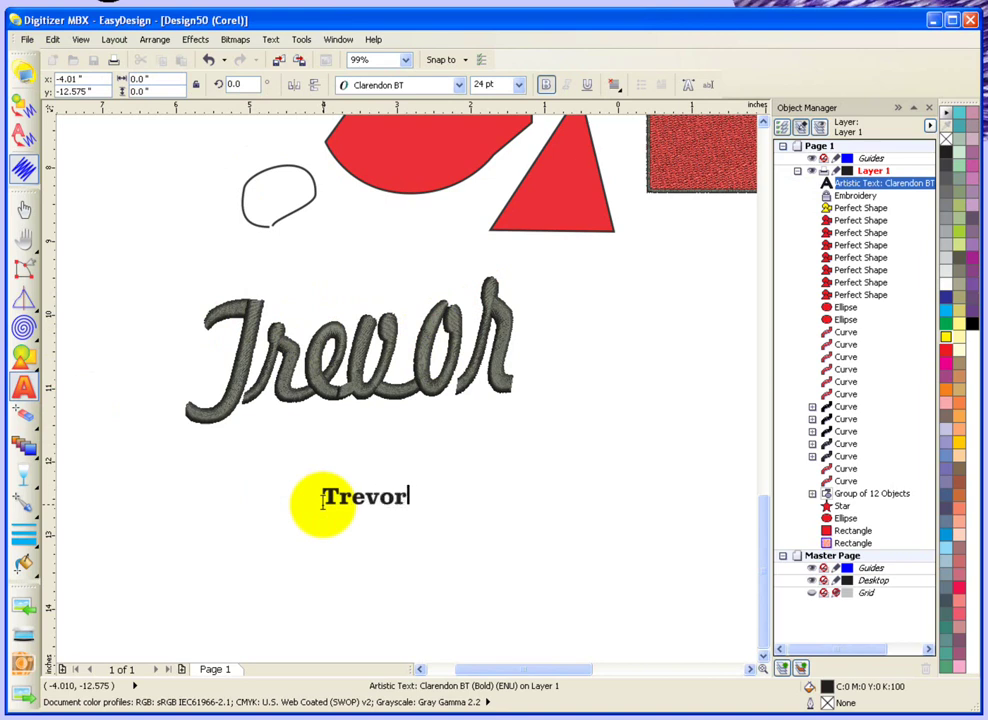
{"action": "key", "text": "Escape"}
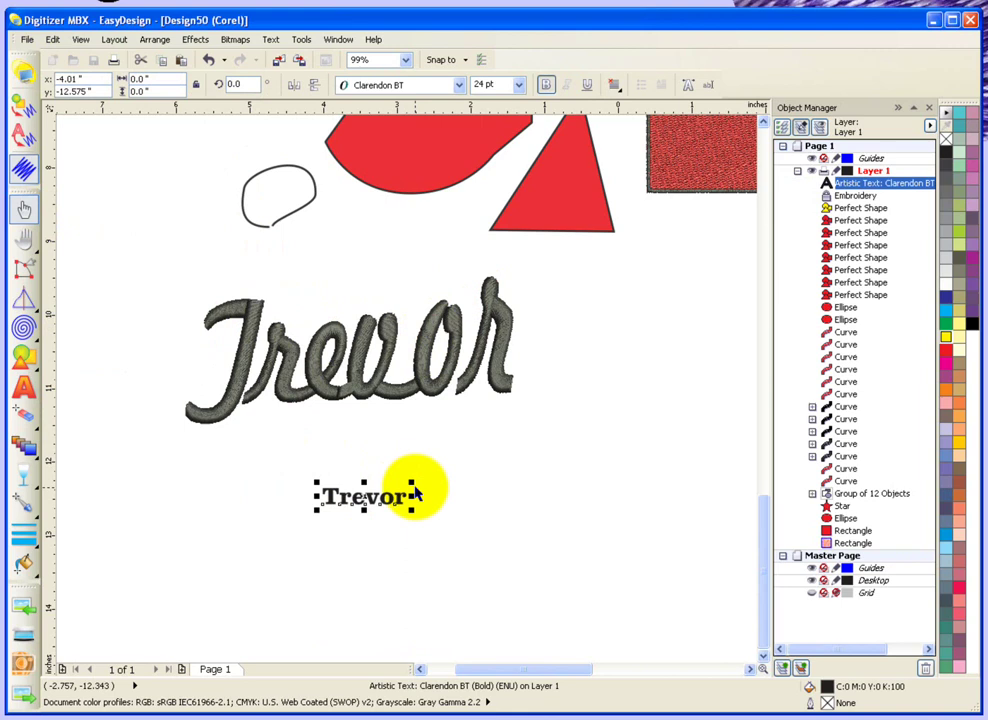
{"action": "left_click_drag", "start_coordinate": [414, 481], "coordinate": [667, 366]}
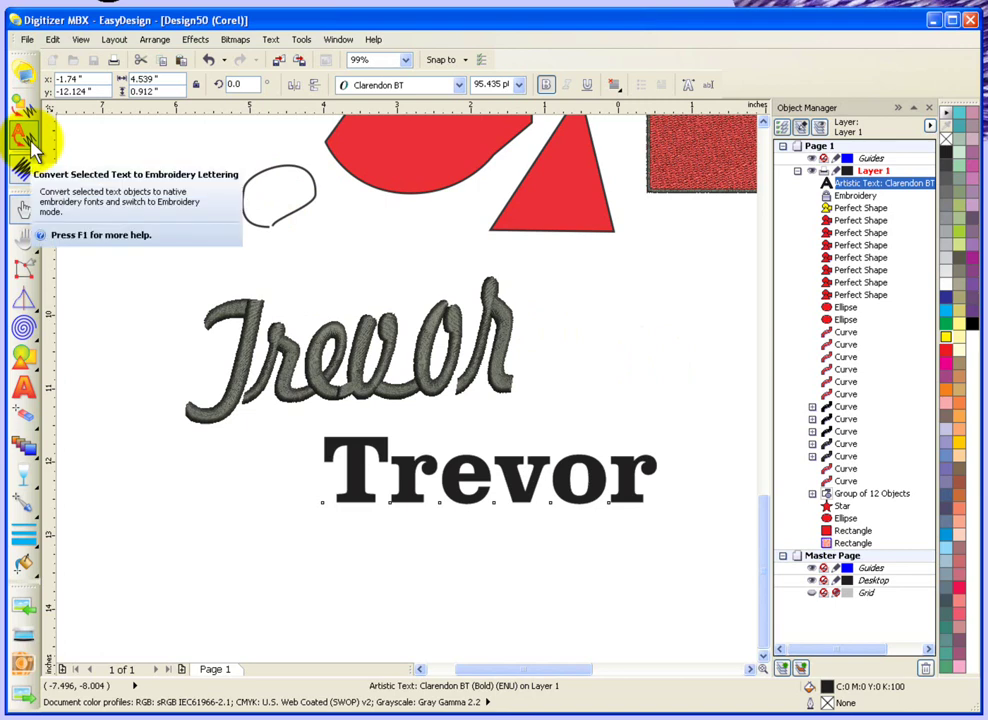
{"action": "left_click", "coordinate": [23, 106]}
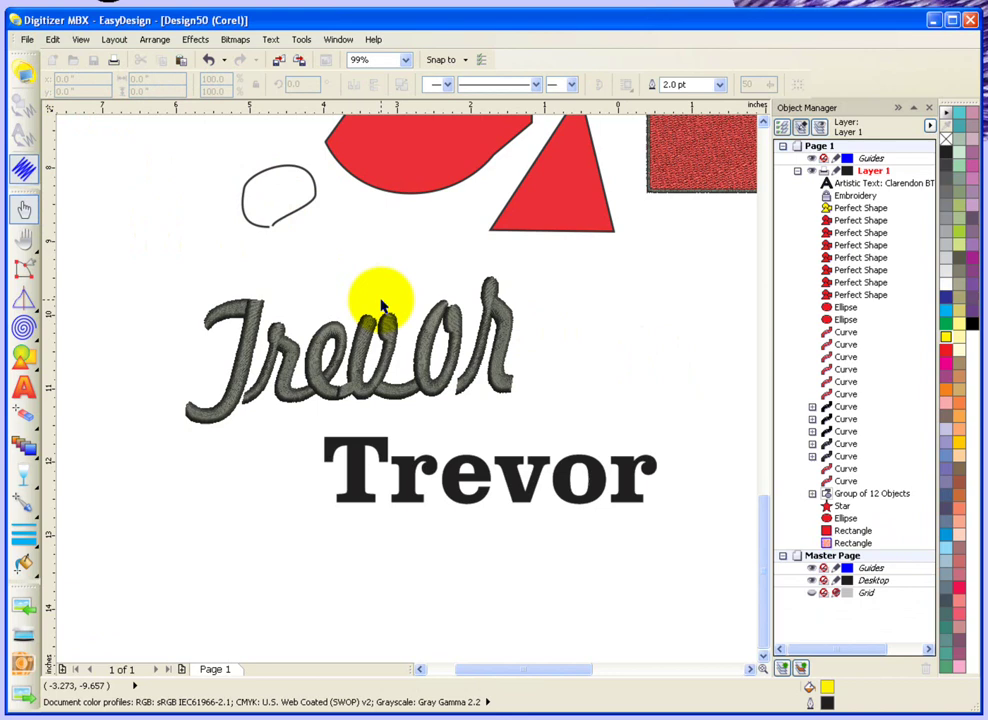
{"action": "left_click", "coordinate": [515, 480]}
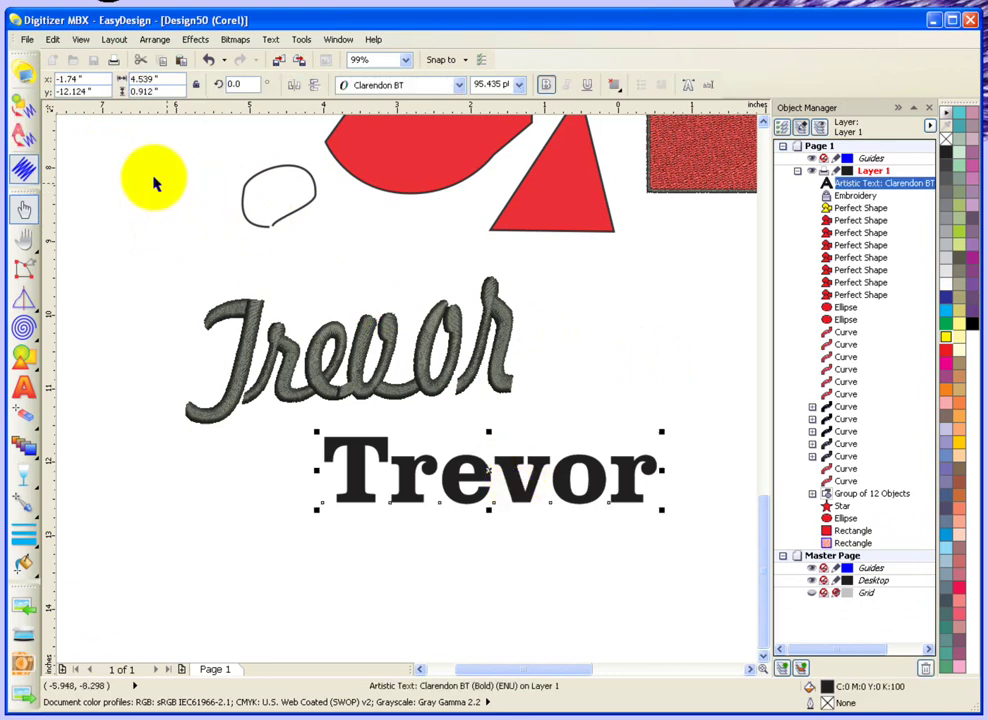
Return to Embroidery Mode, find the 3117-stitch block Trevor, then zoom in and select it
{"action": "left_click", "coordinate": [24, 100]}
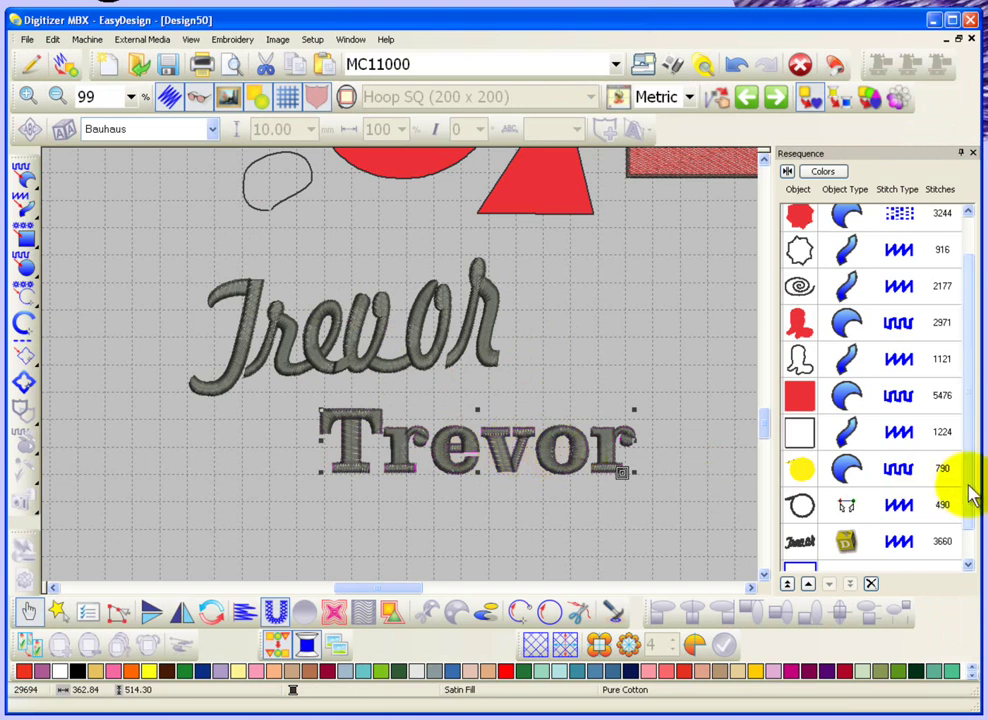
{"action": "scroll", "coordinate": [970, 492], "scroll_direction": "down", "scroll_amount": 1}
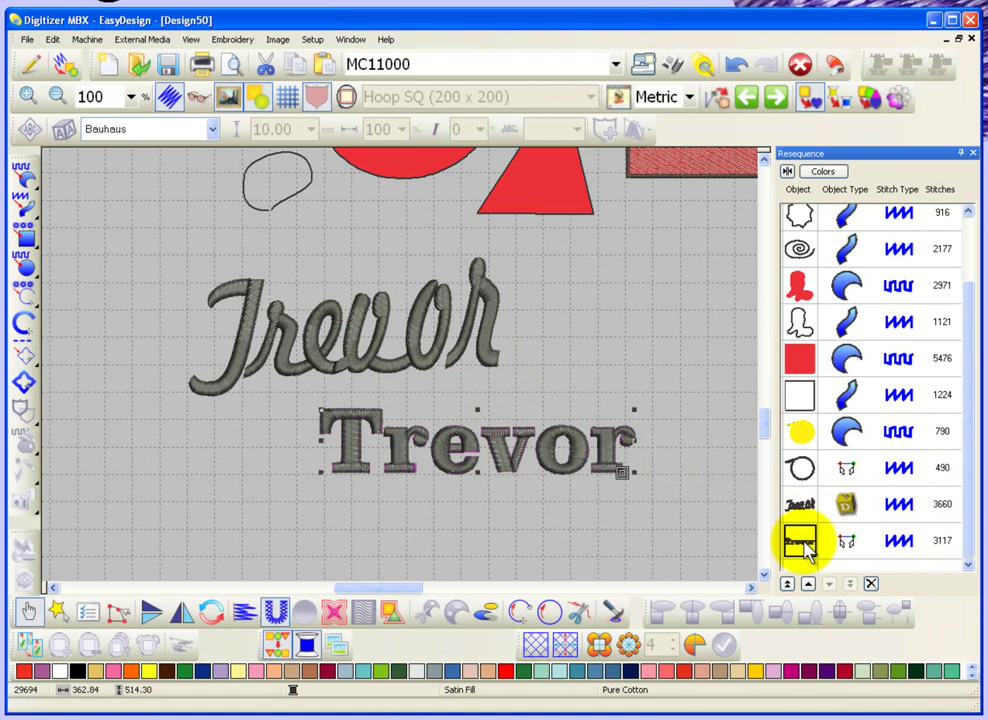
{"action": "left_click", "coordinate": [535, 530]}
{"action": "key", "text": "z"}
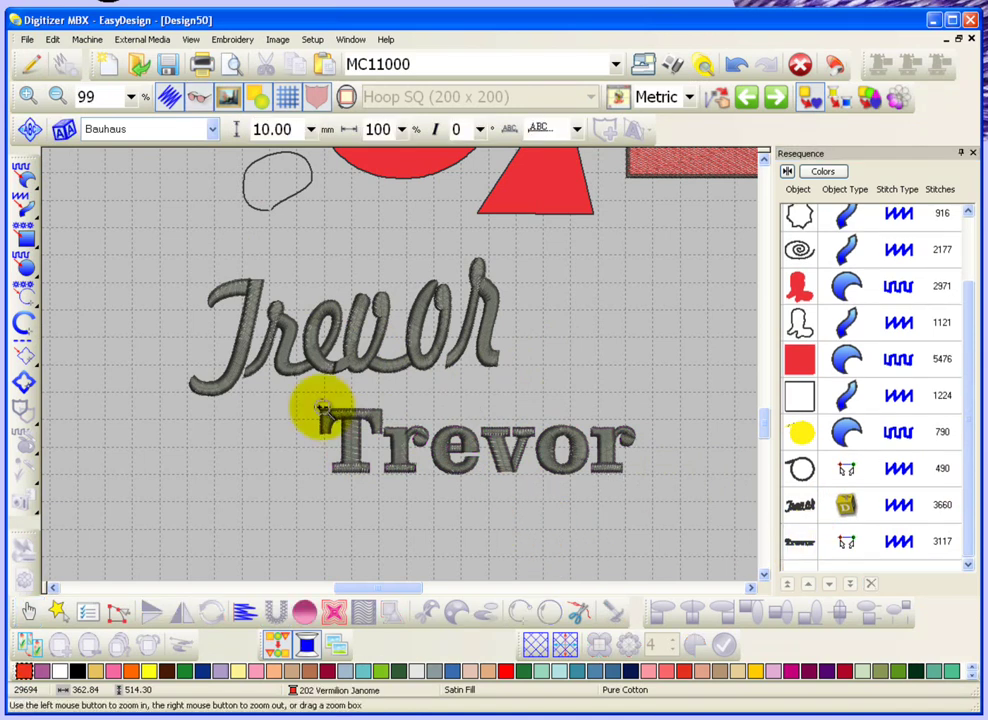
{"action": "left_click_drag", "start_coordinate": [309, 397], "coordinate": [661, 488]}
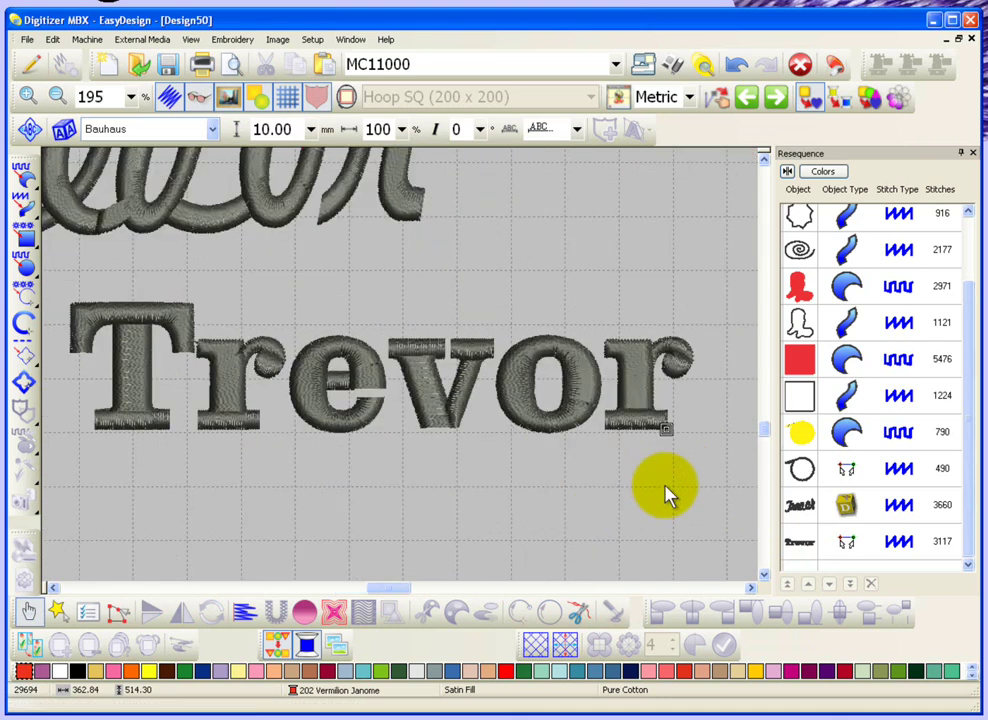
{"action": "left_click", "coordinate": [222, 388]}
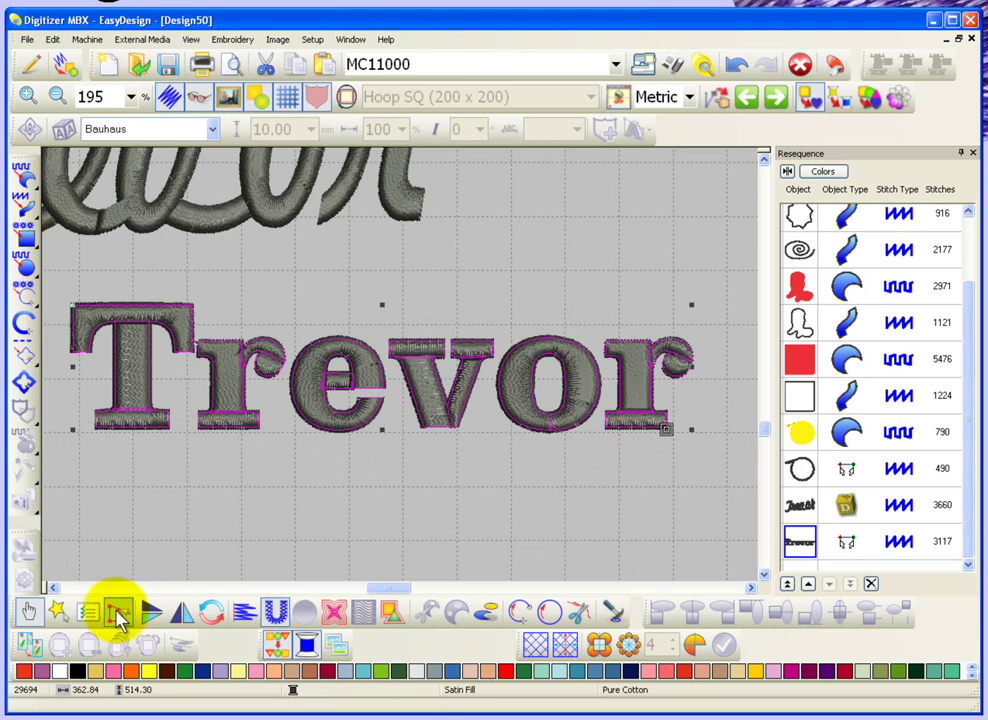
Reshape the block Clarendon Trevor's control points, cutting it from 3117 to 2717 stitches
{"action": "left_click", "coordinate": [116, 613]}
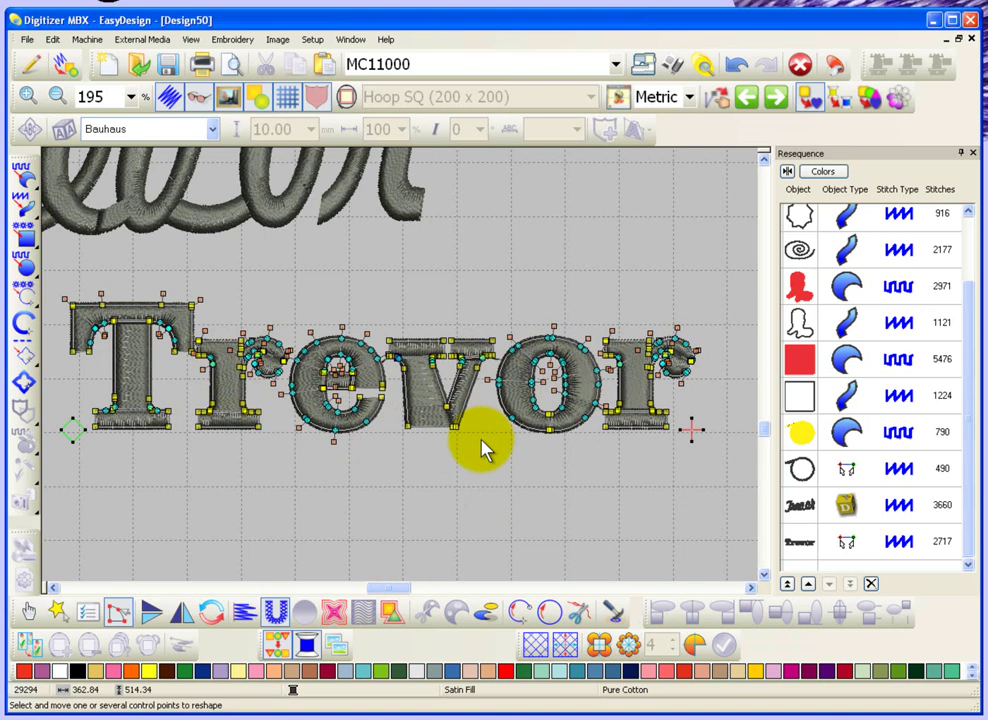
{"action": "left_click", "coordinate": [30, 612]}
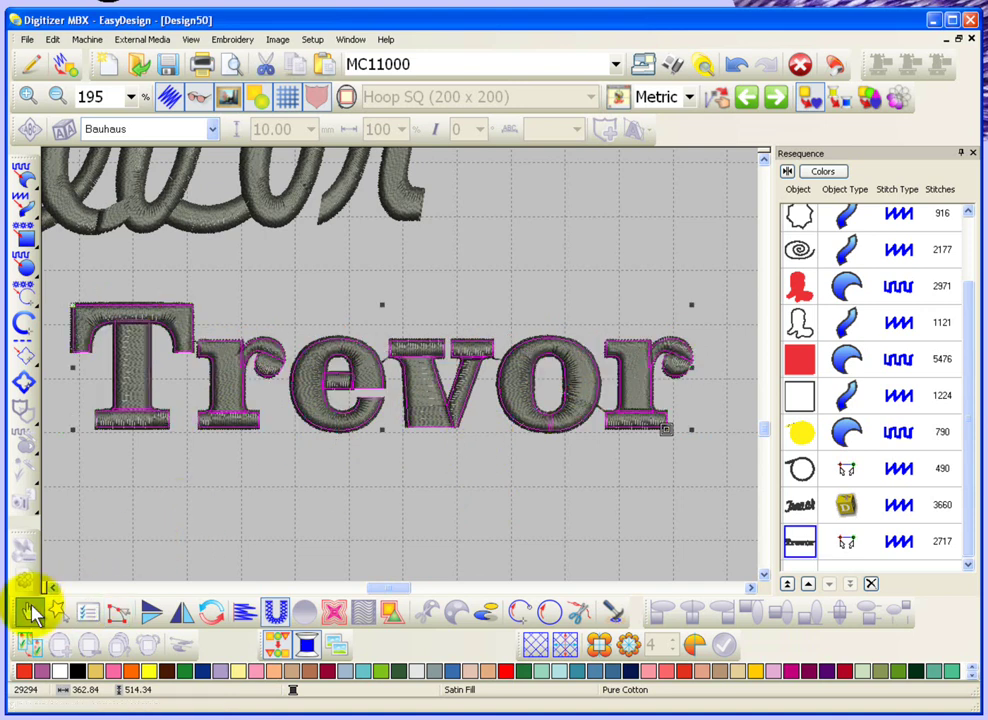
{"action": "left_click", "coordinate": [613, 612]}
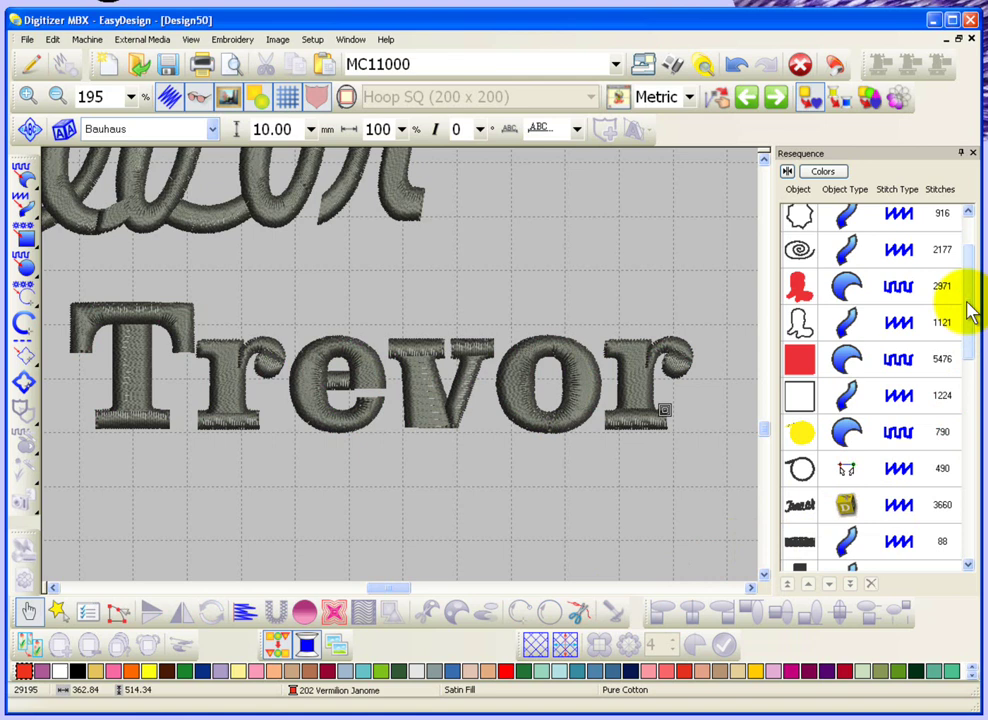
{"action": "left_click_drag", "start_coordinate": [970, 312], "coordinate": [960, 386]}
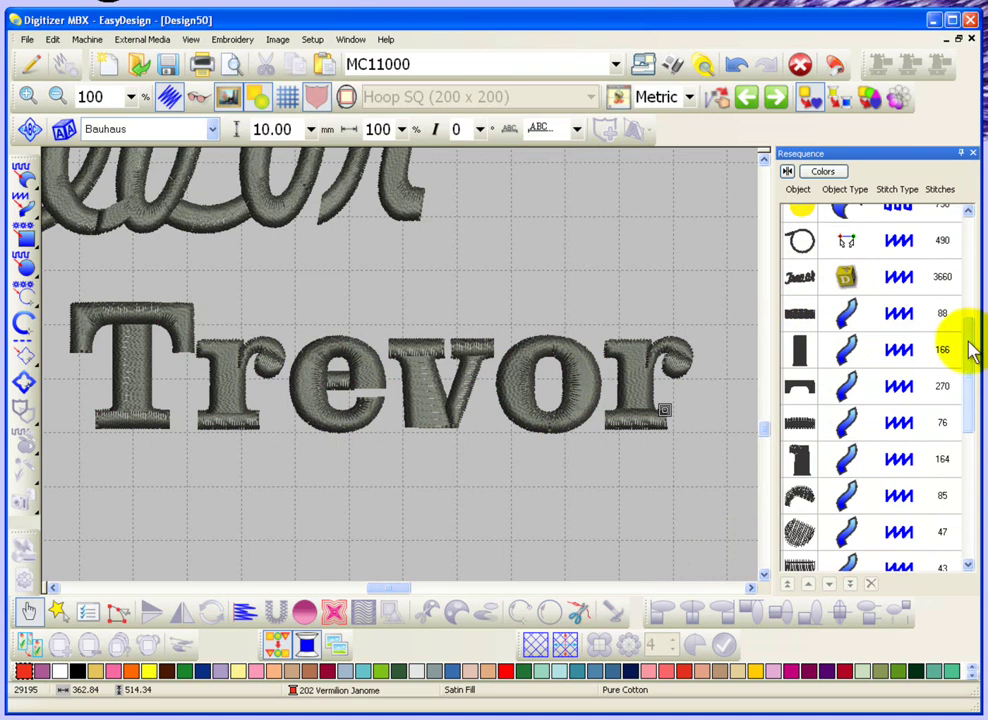
{"action": "left_click_drag", "start_coordinate": [970, 345], "coordinate": [969, 518]}
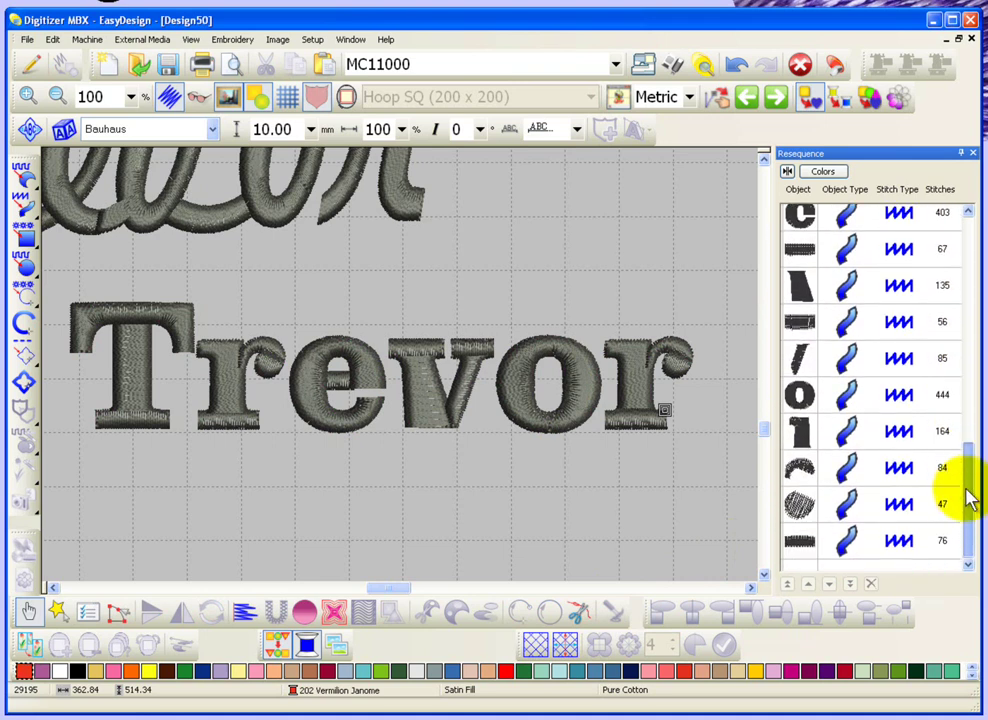
{"action": "left_click_drag", "start_coordinate": [968, 470], "coordinate": [962, 341]}
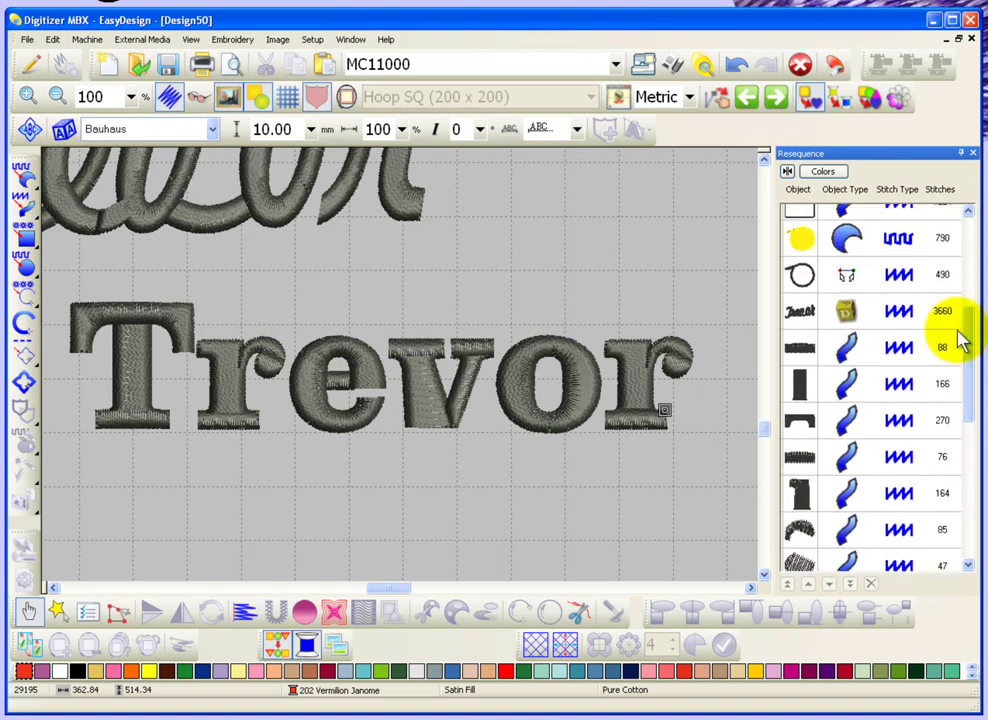
{"action": "left_click", "coordinate": [513, 405]}
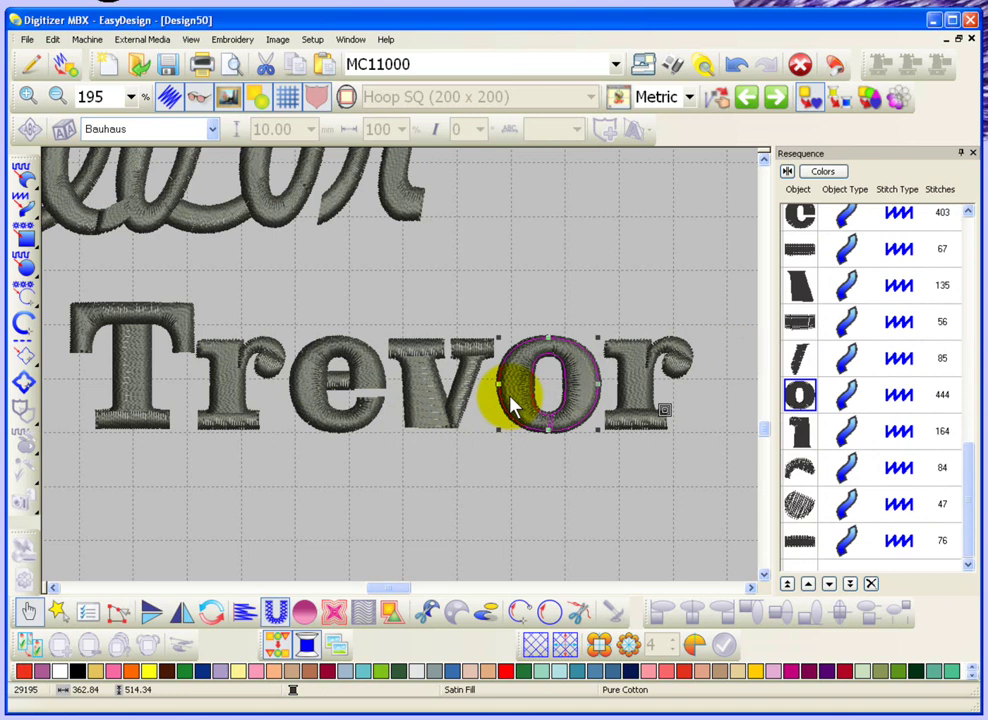
{"action": "left_click", "coordinate": [586, 495]}
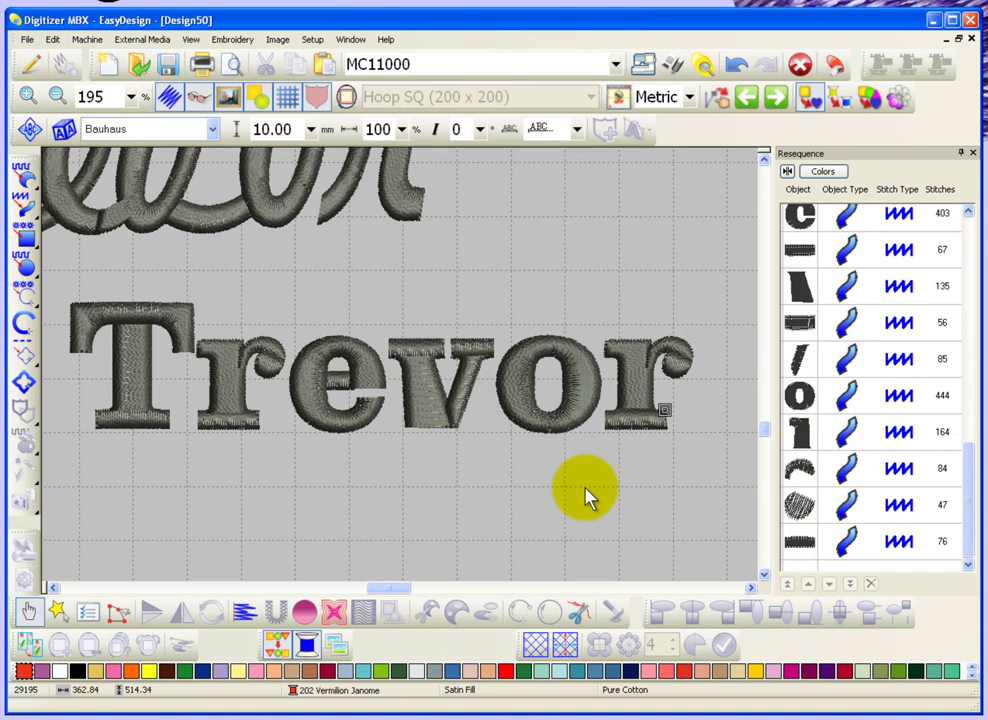
{"action": "key", "text": "shift+z"}
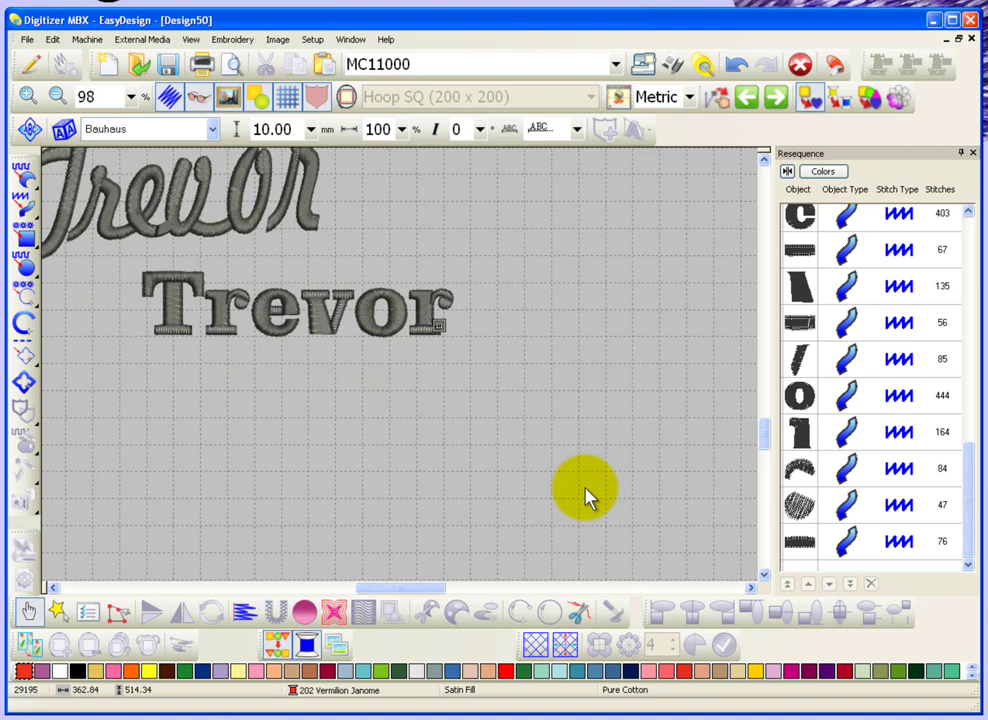
In graphics mode, add a Clarendon BT Bold 'Trevor' text below the design and enlarge it to about 85.1 pt
{"action": "left_click", "coordinate": [33, 64]}
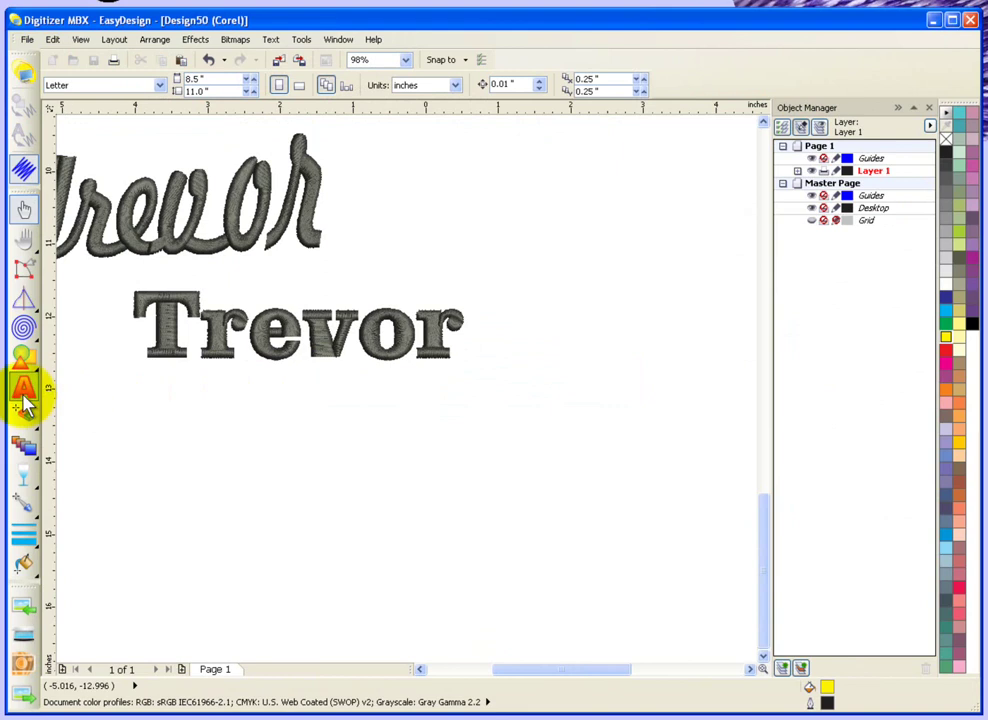
{"action": "left_click", "coordinate": [24, 392]}
{"action": "left_click", "coordinate": [189, 441]}
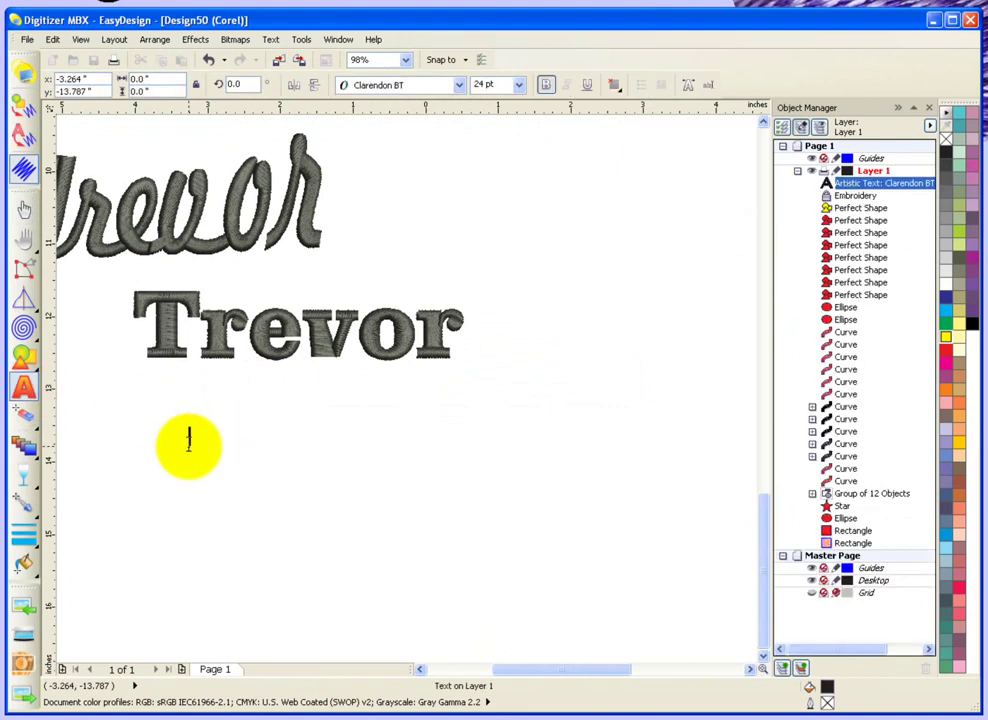
{"action": "type", "text": "Trevor"}
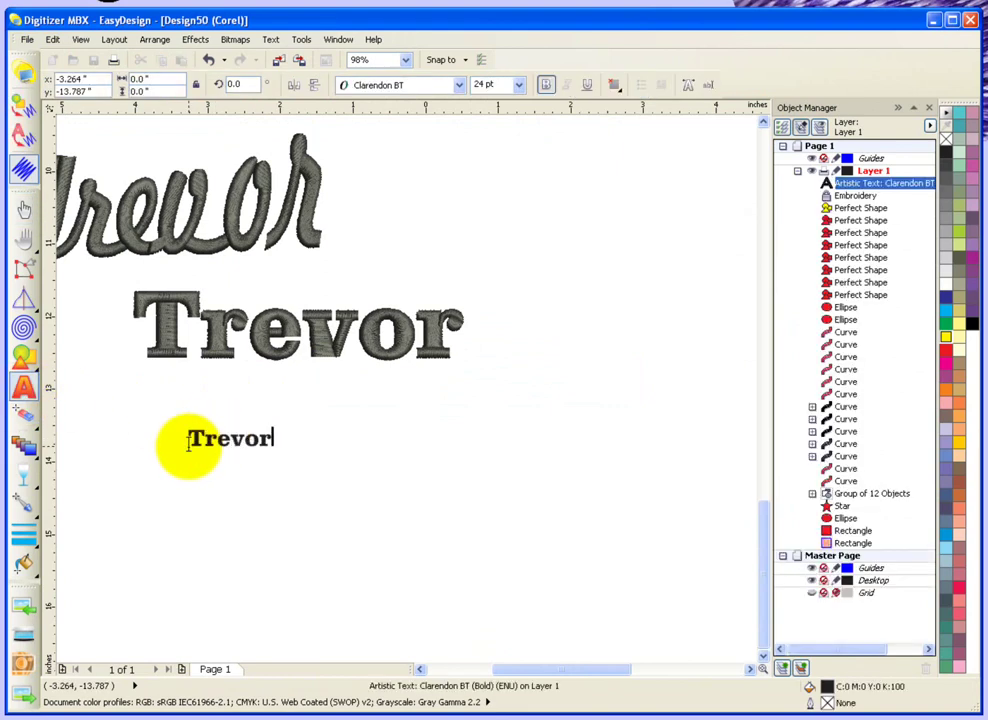
{"action": "key", "text": "Escape"}
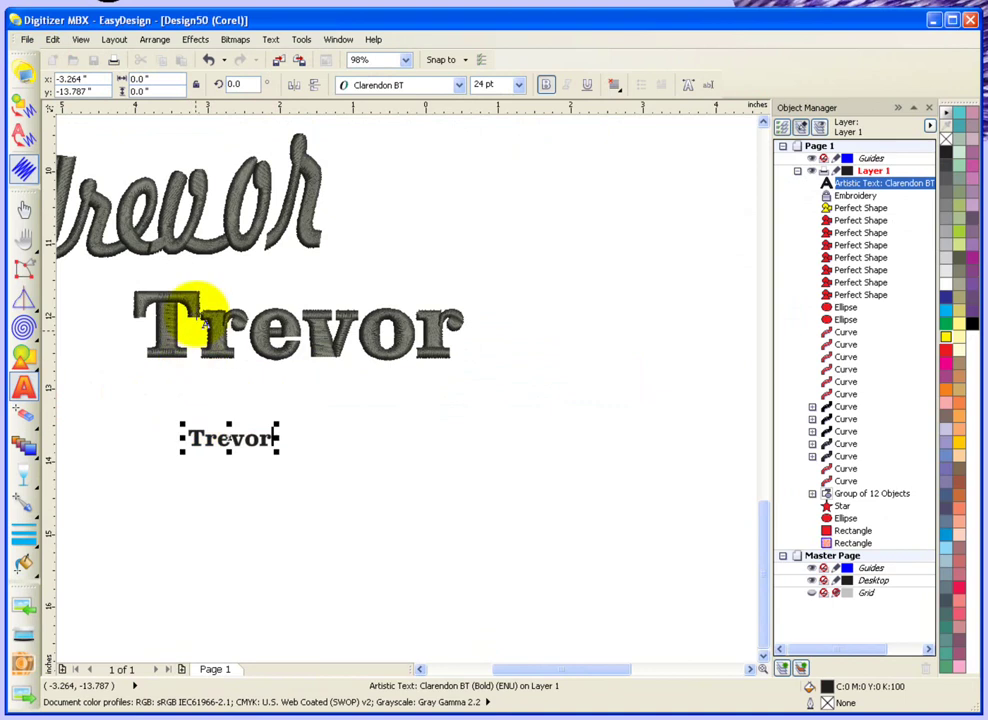
{"action": "left_click", "coordinate": [24, 213]}
{"action": "left_click_drag", "start_coordinate": [277, 430], "coordinate": [485, 359]}
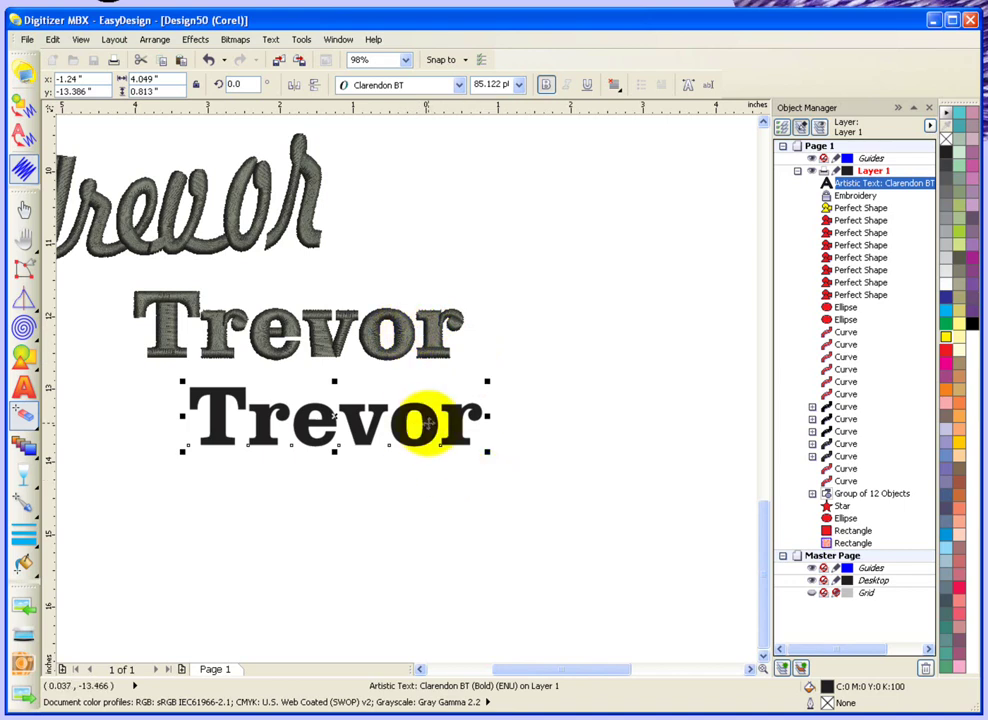
Convert the new Trevor text to embroidery lettering and nudge the T's reshape control point
{"action": "left_click", "coordinate": [24, 140]}
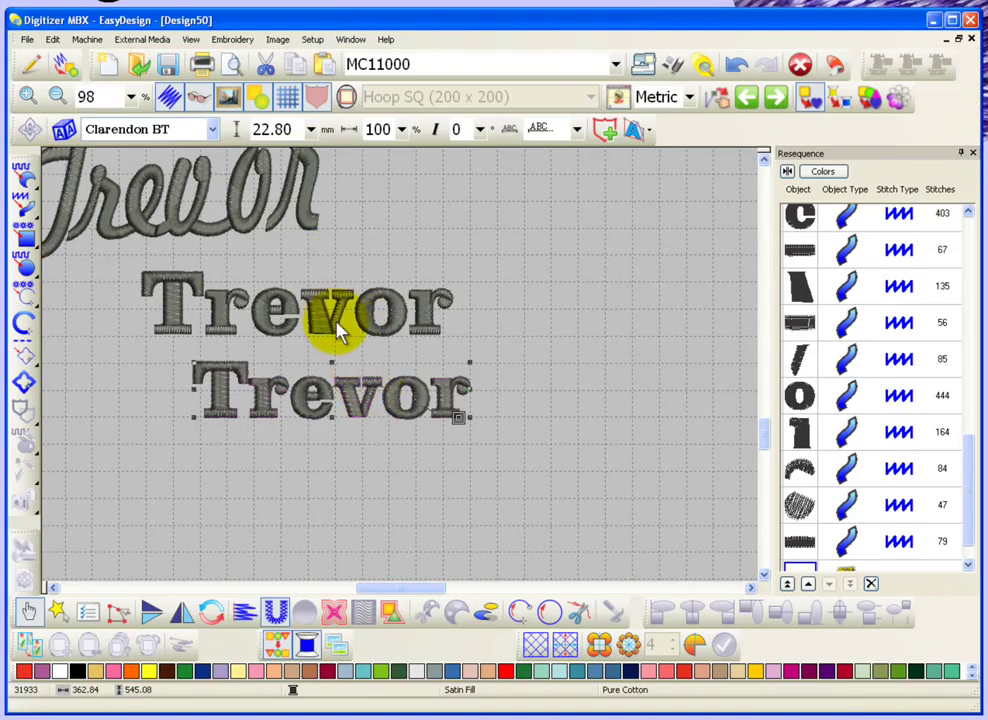
{"action": "left_click", "coordinate": [117, 614]}
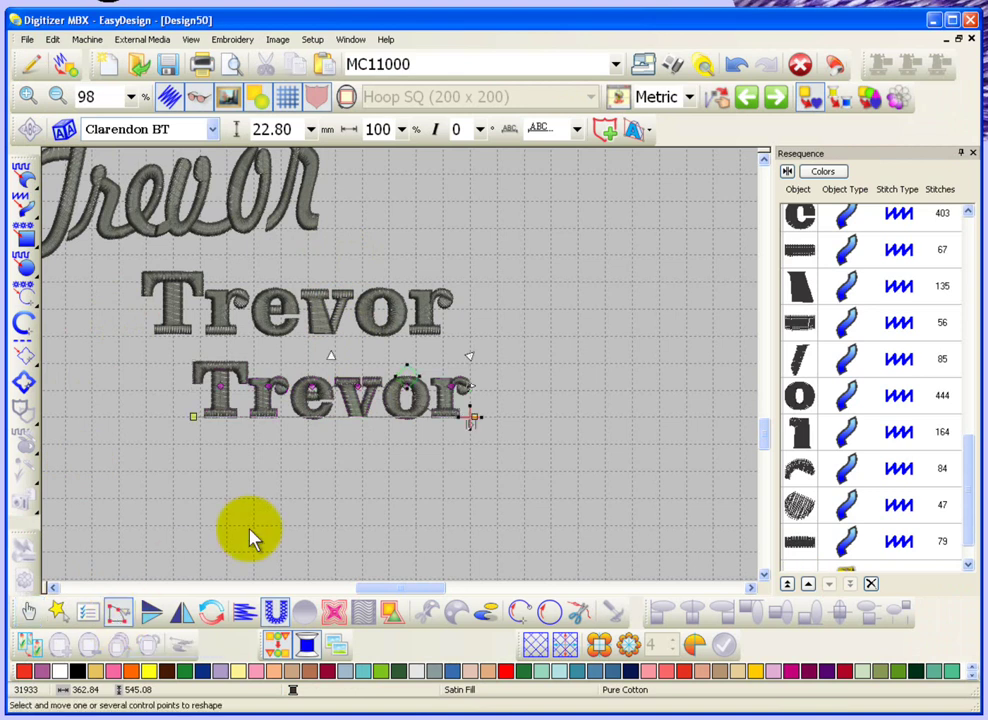
{"action": "key", "text": "b"}
{"action": "left_click_drag", "start_coordinate": [154, 342], "coordinate": [625, 500]}
{"action": "left_click_drag", "start_coordinate": [220, 309], "coordinate": [224, 315]}
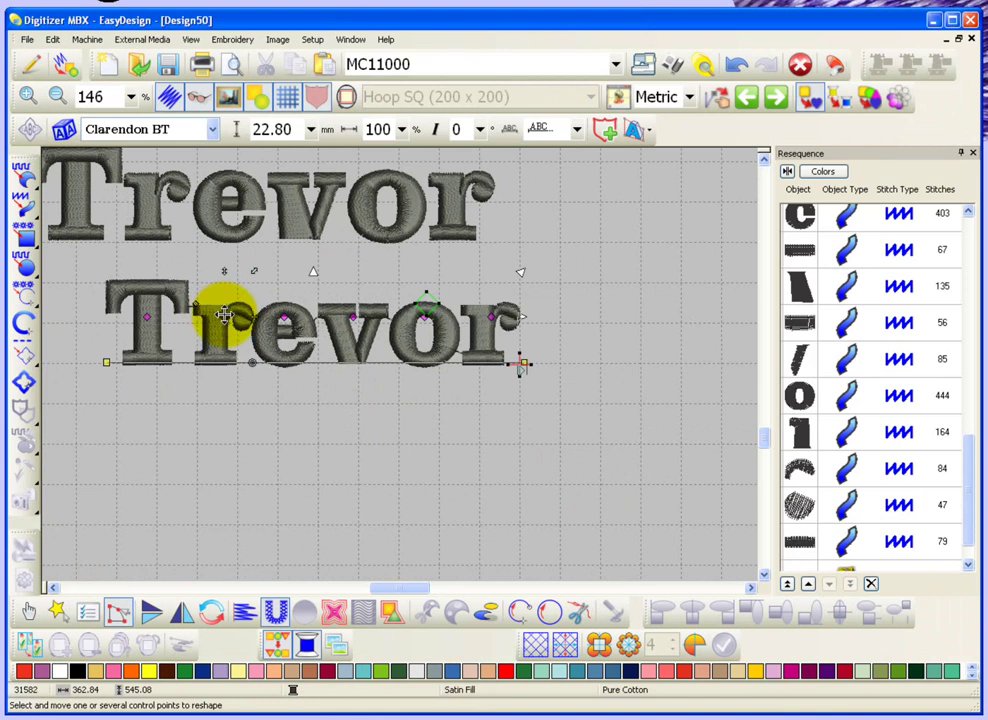
{"action": "left_click", "coordinate": [577, 129]}
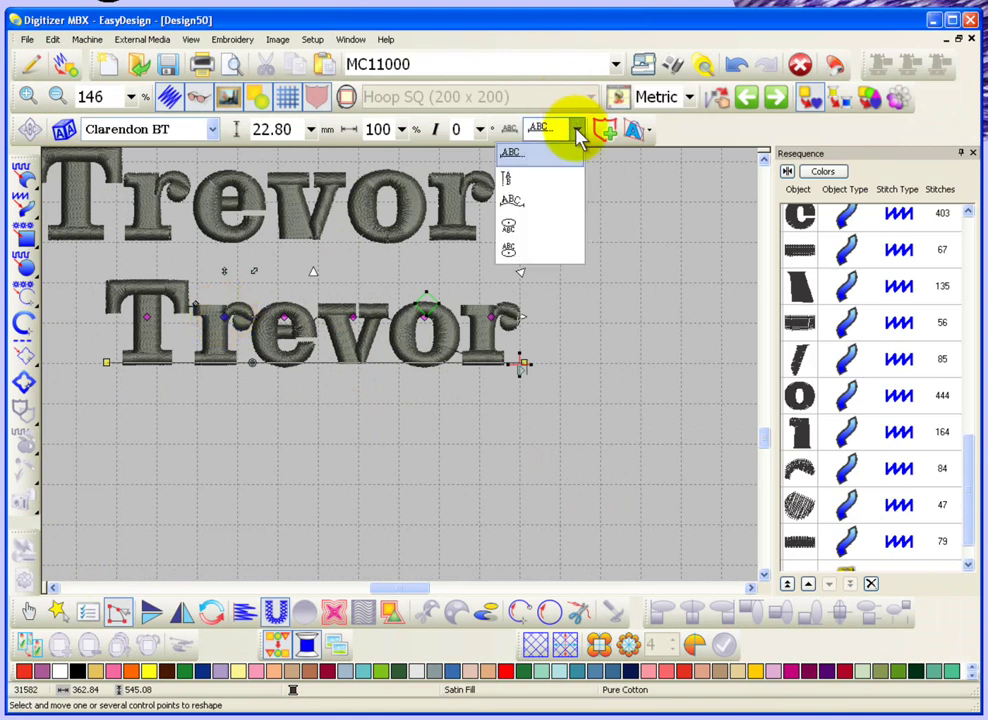
Arch the Clarendon Trevor on an upward-curving ABC envelope baseline and move it lower
{"action": "left_click", "coordinate": [531, 205]}
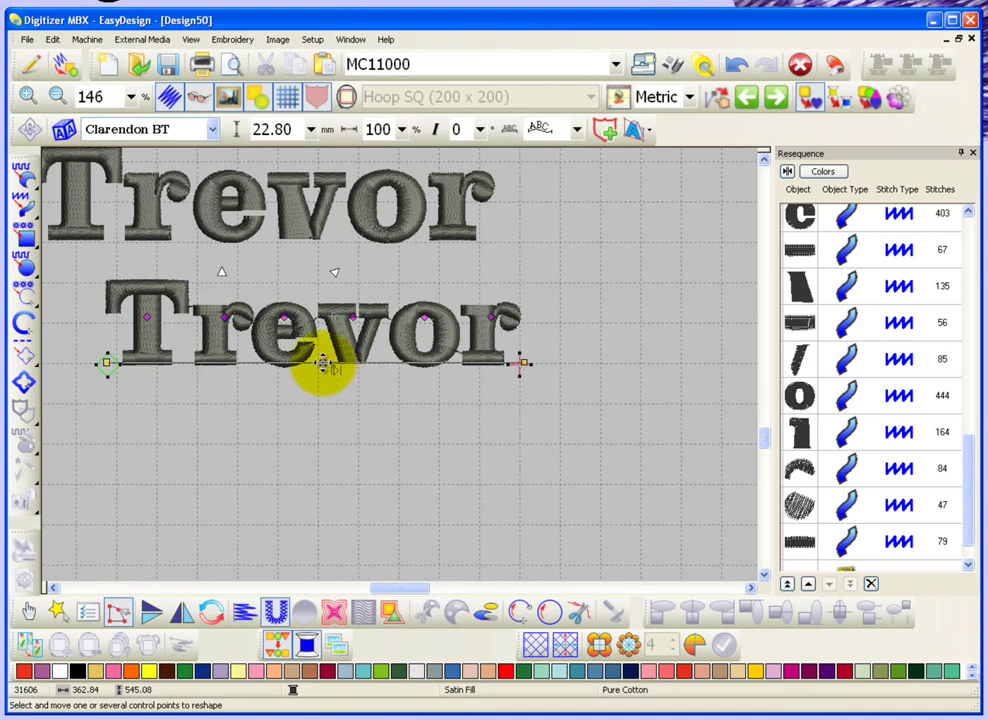
{"action": "left_click_drag", "start_coordinate": [322, 364], "coordinate": [320, 309]}
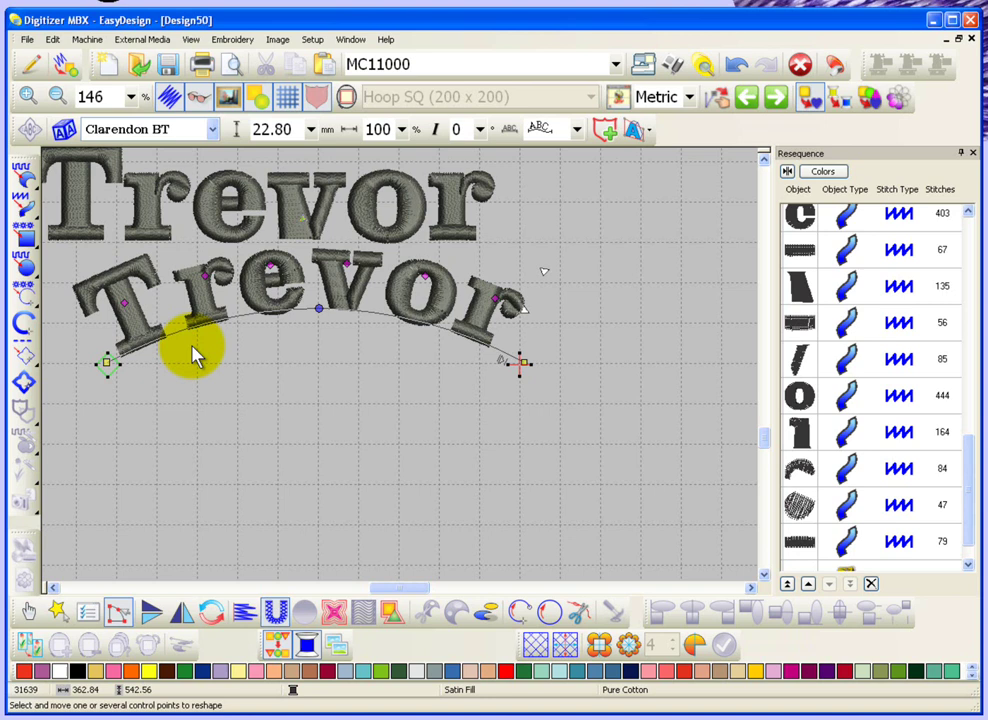
{"action": "left_click", "coordinate": [30, 610]}
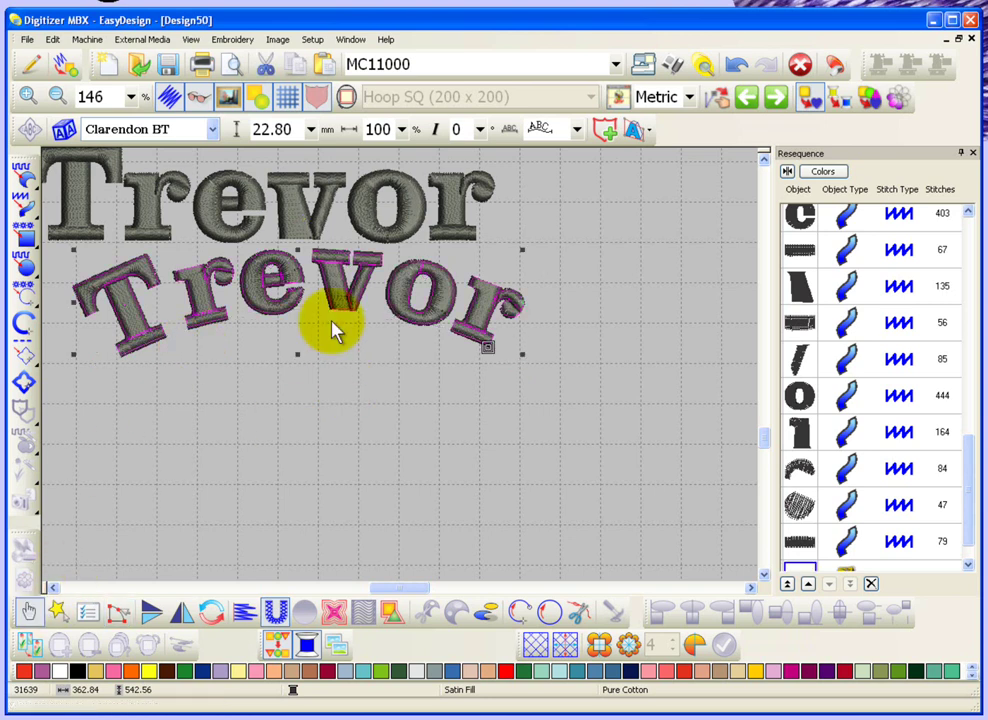
{"action": "left_click_drag", "start_coordinate": [331, 278], "coordinate": [394, 356]}
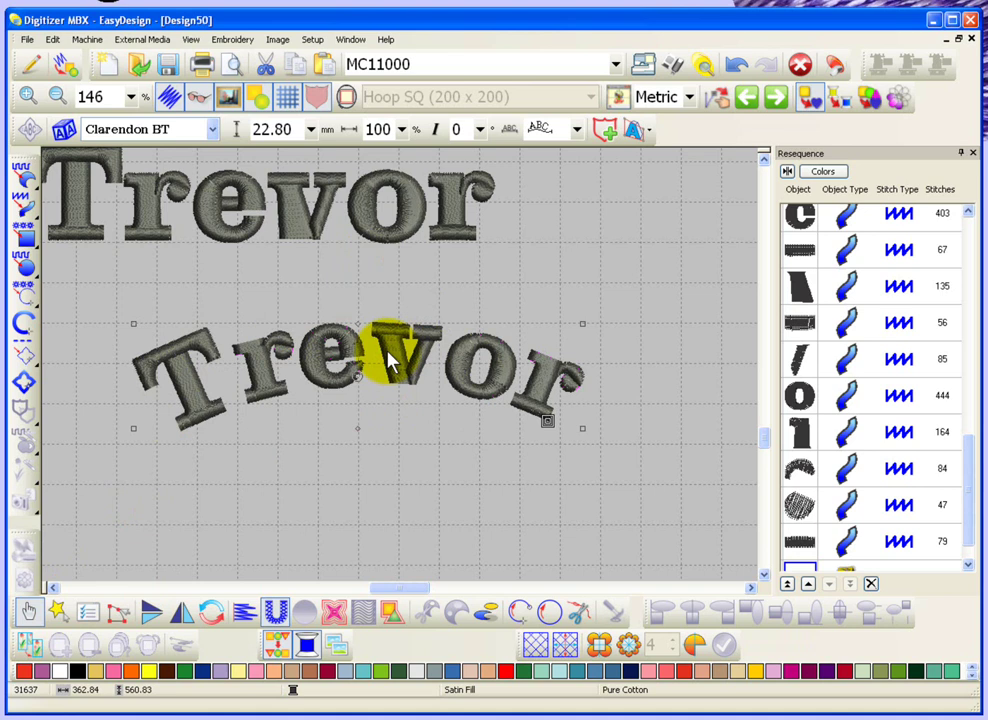
{"action": "scroll", "coordinate": [390, 362], "scroll_direction": "down", "scroll_amount": 1}
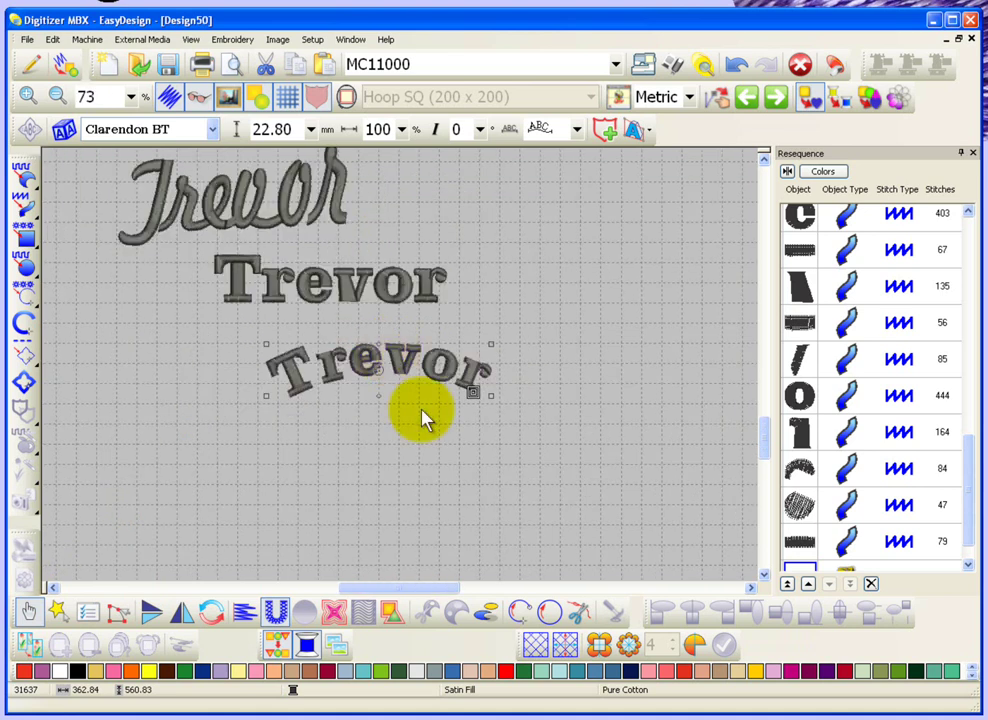
Deselect the arched Trevor and start a new text entry below it in graphics mode
{"action": "left_click", "coordinate": [452, 452]}
{"action": "left_click", "coordinate": [26, 64]}
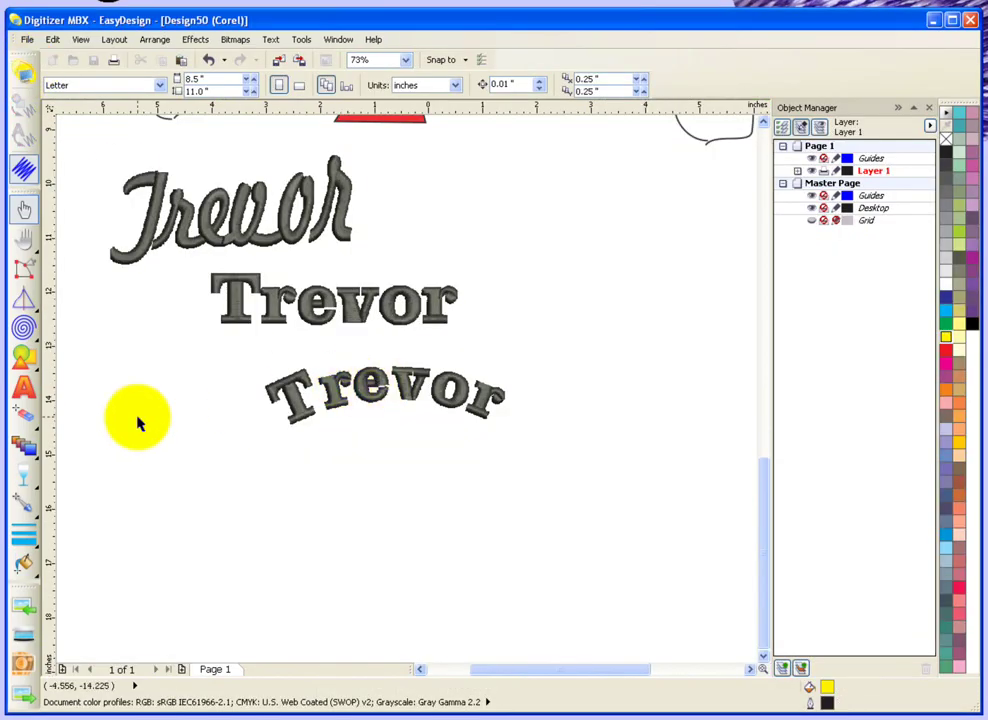
{"action": "left_click", "coordinate": [24, 392]}
{"action": "left_click", "coordinate": [318, 481]}
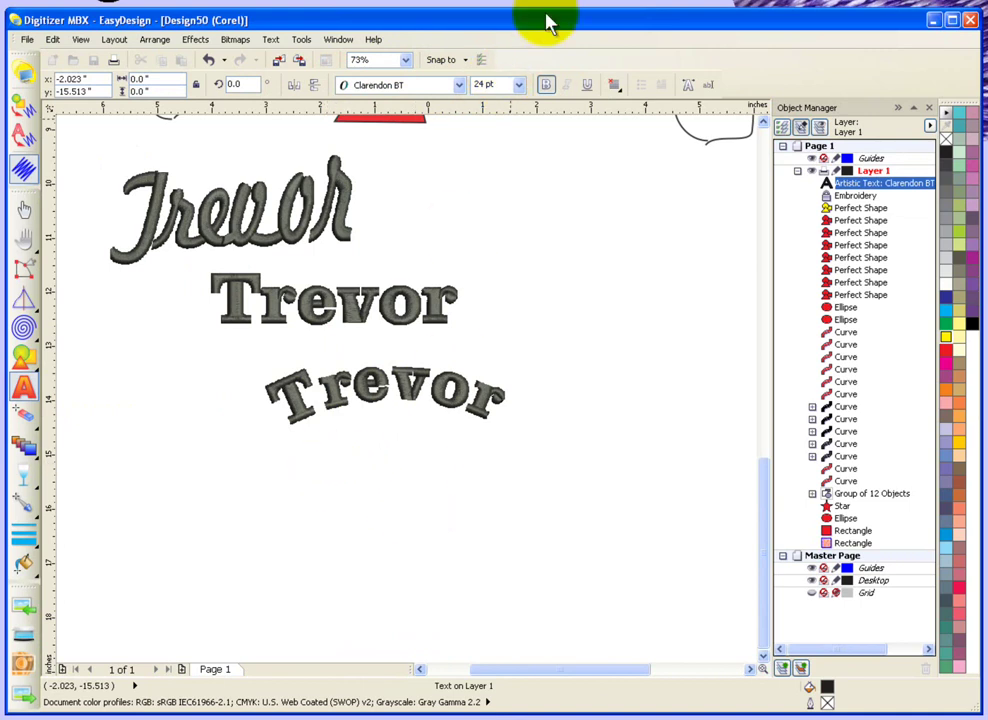
Set the new text to 48 pt EngraversGothic BT
{"action": "left_click", "coordinate": [519, 85]}
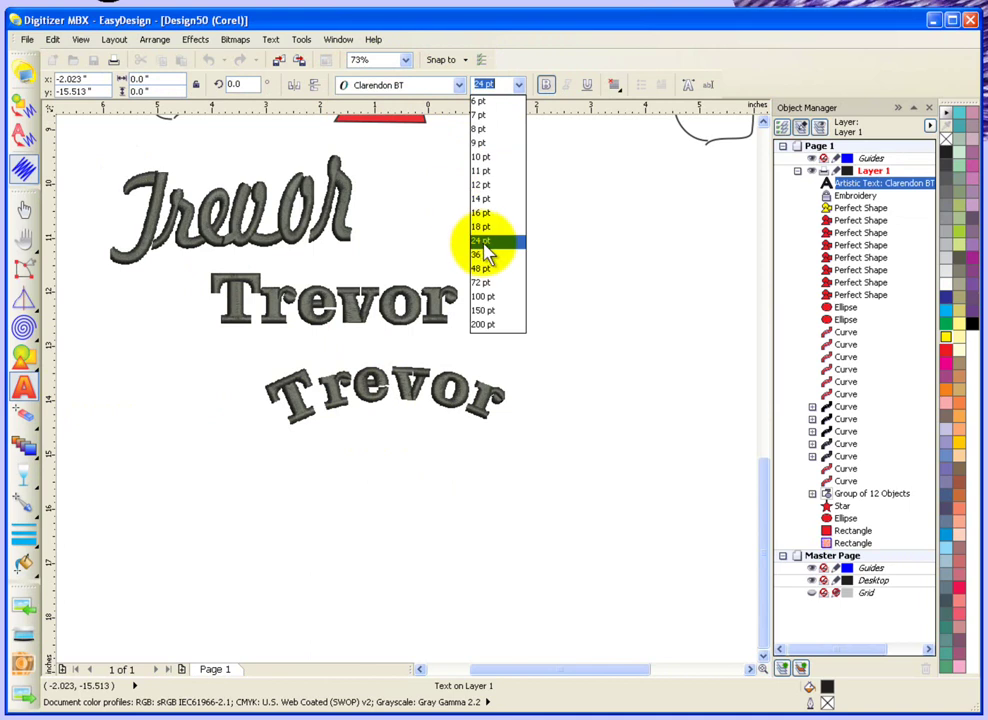
{"action": "left_click", "coordinate": [492, 269]}
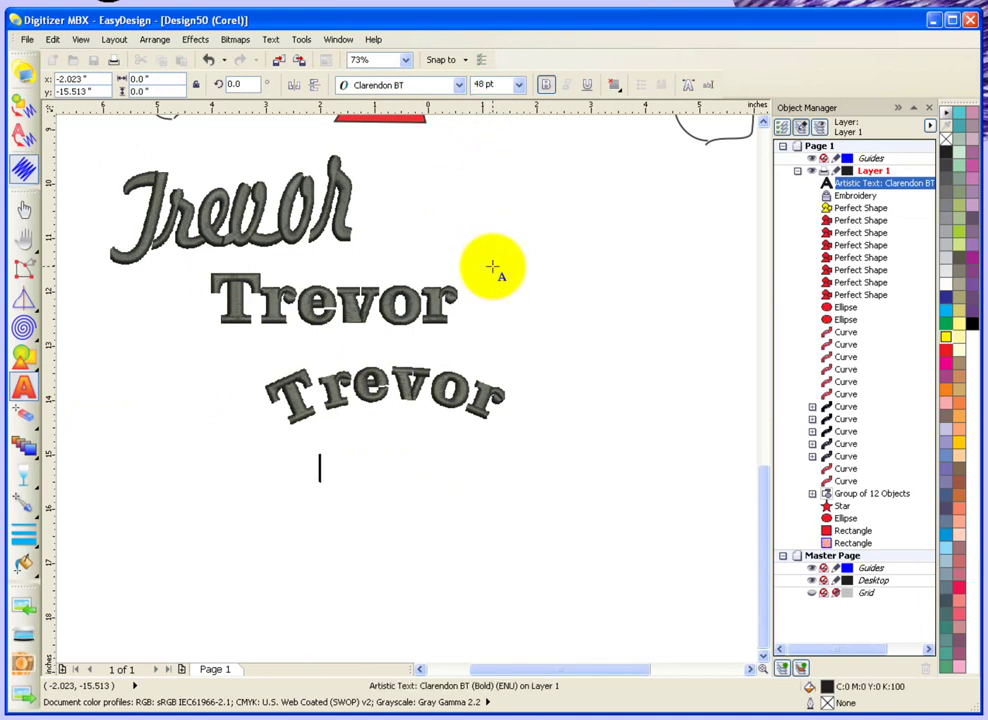
{"action": "left_click", "coordinate": [460, 86]}
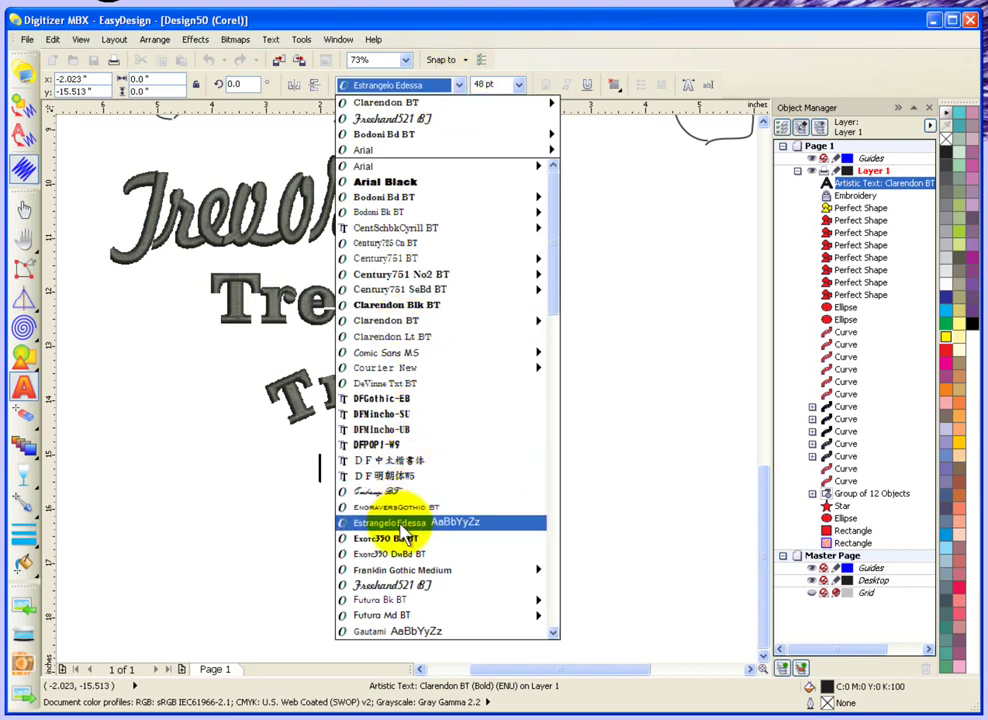
{"action": "left_click", "coordinate": [404, 508]}
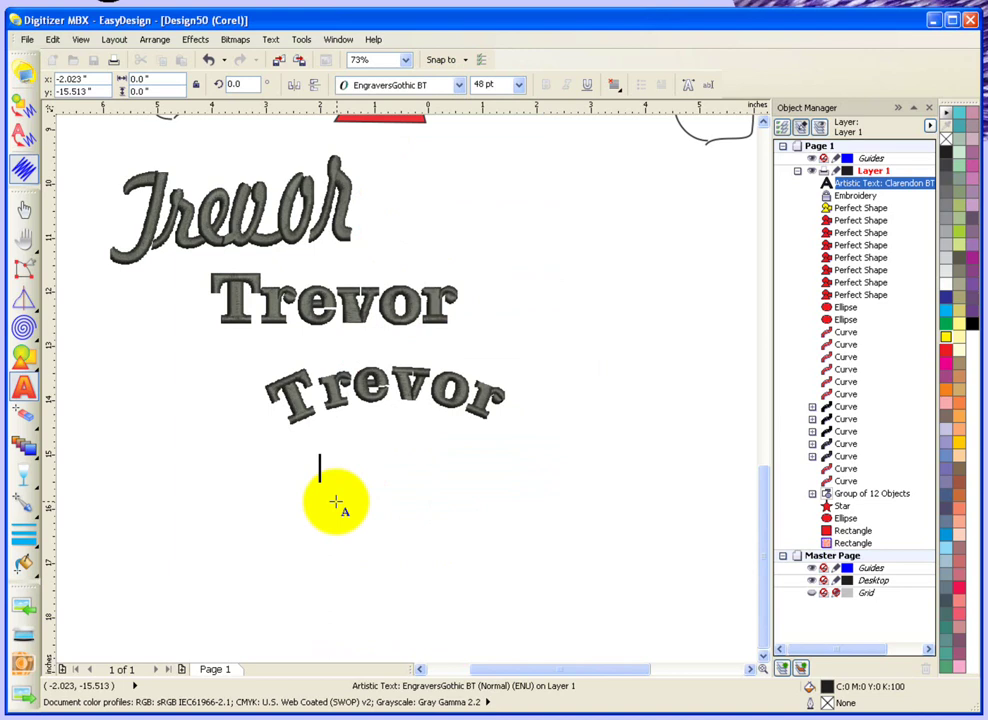
Enter 'Trevor' in EngraversGothic BT and convert it to stitched embroidery lettering
{"action": "type", "text": "Tre"}
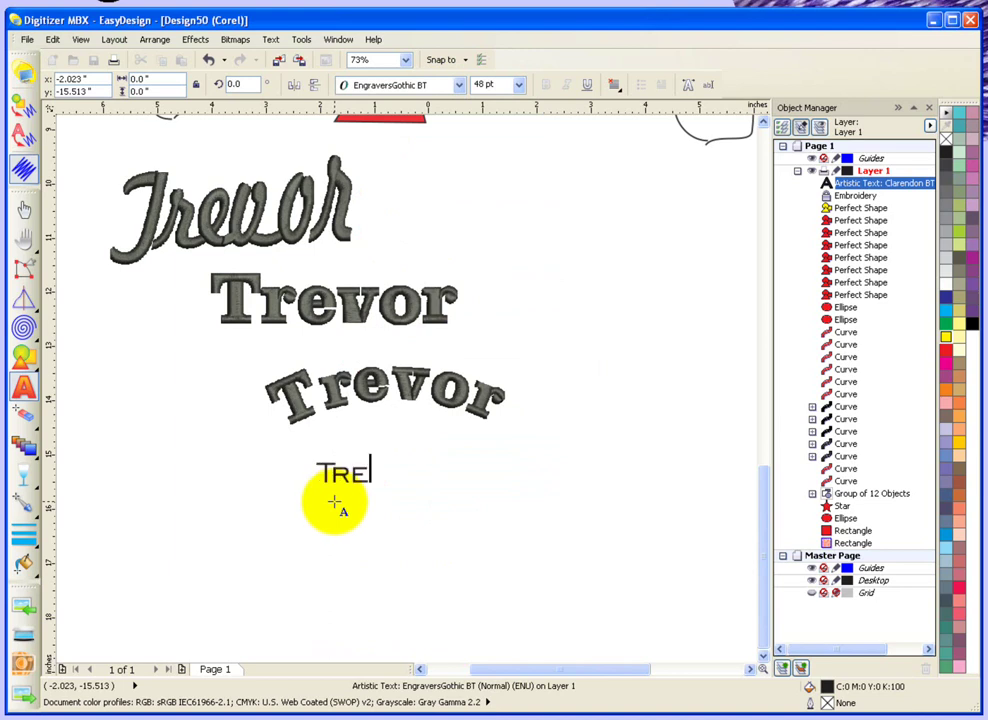
{"action": "type", "text": "vor"}
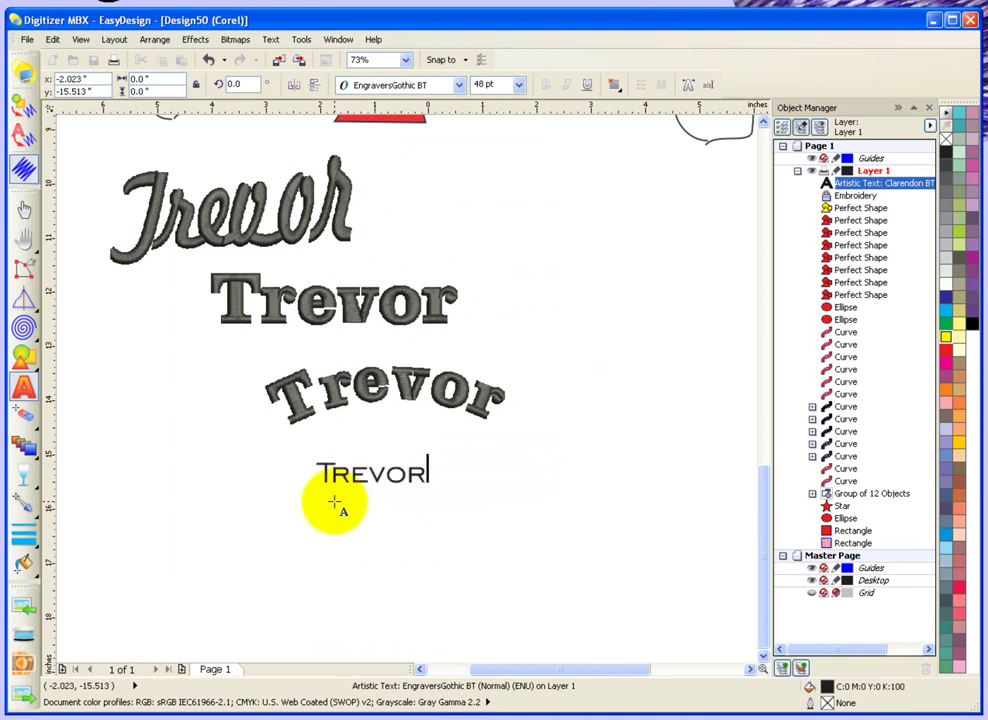
{"action": "key", "text": "ctrl+space"}
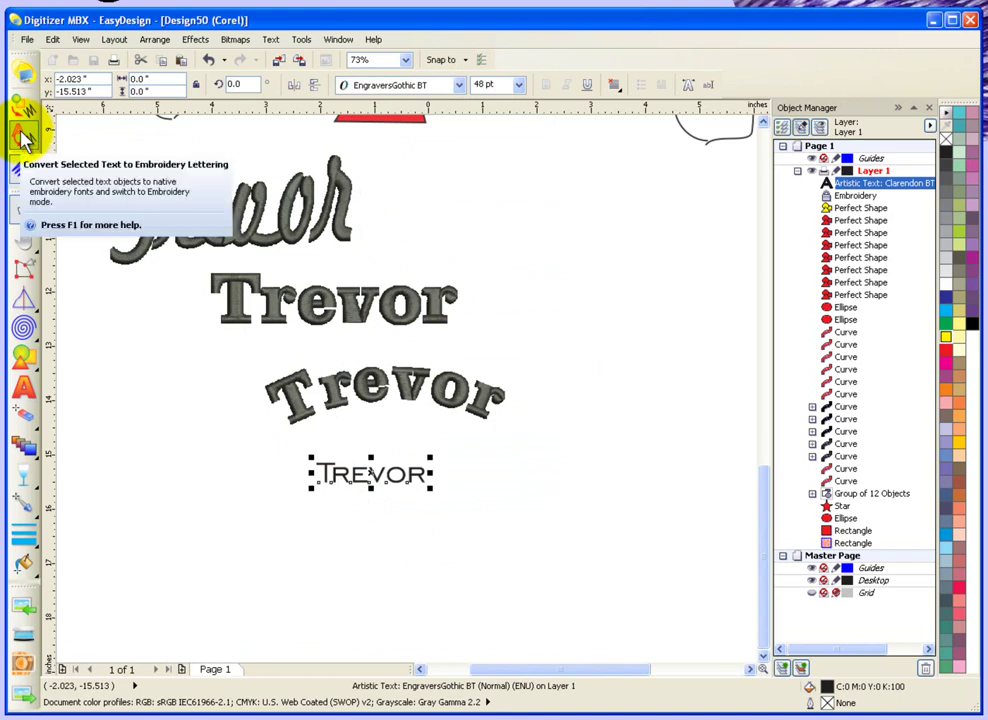
{"action": "left_click", "coordinate": [26, 139]}
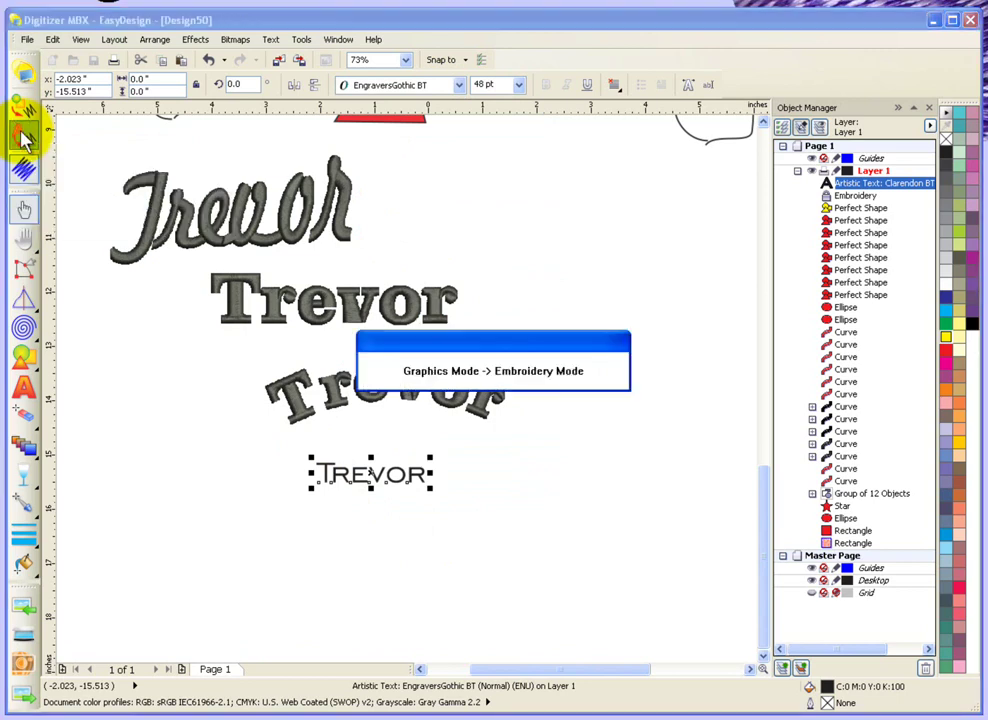